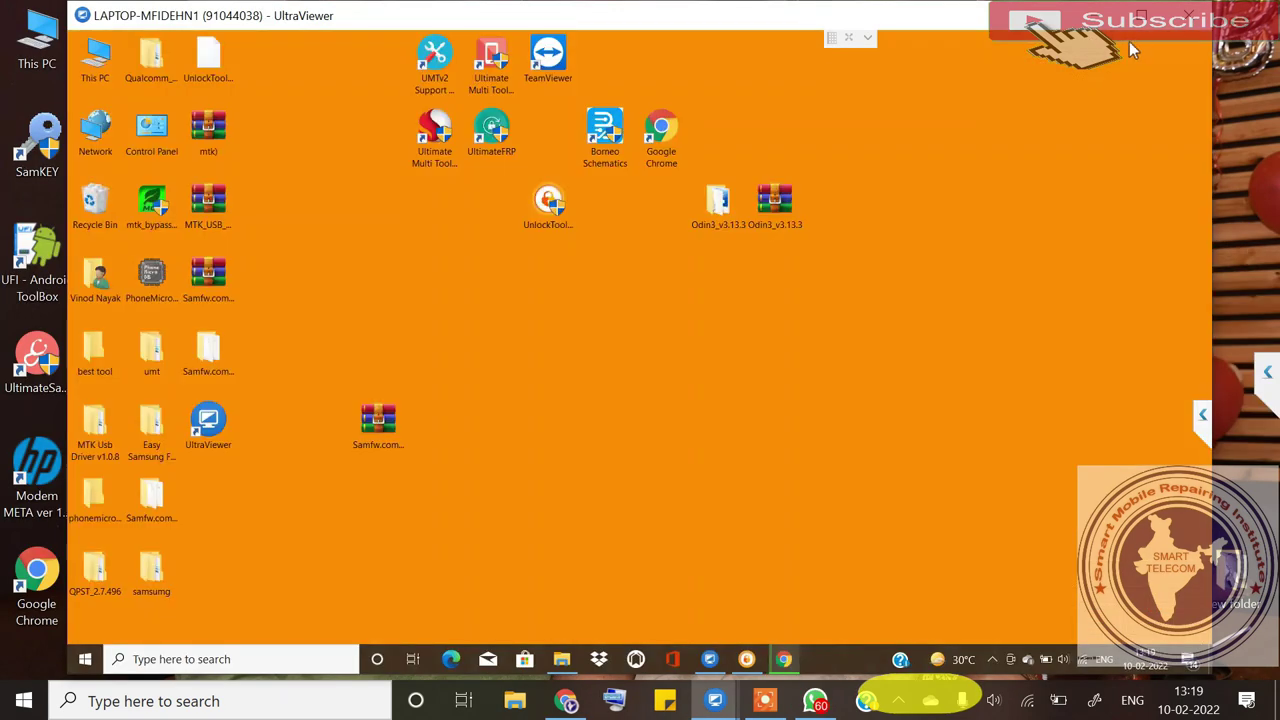
pyautogui.click(155, 659)
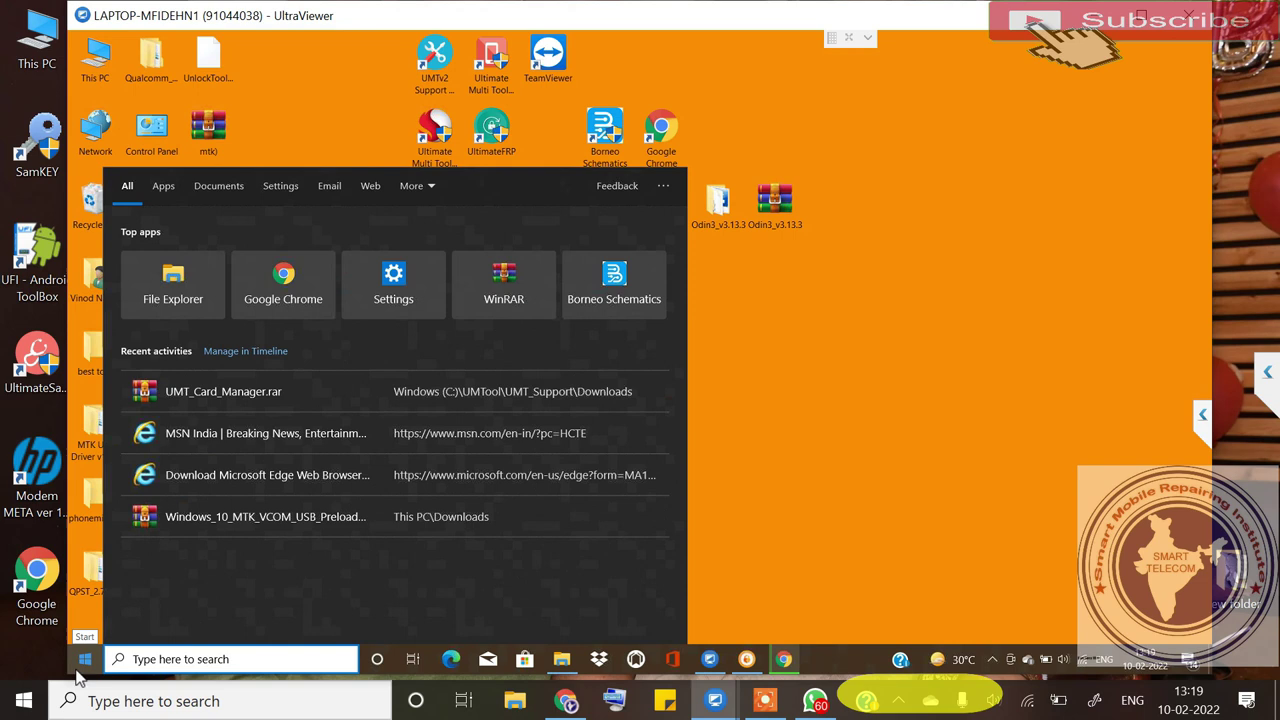
pyautogui.write('dev')
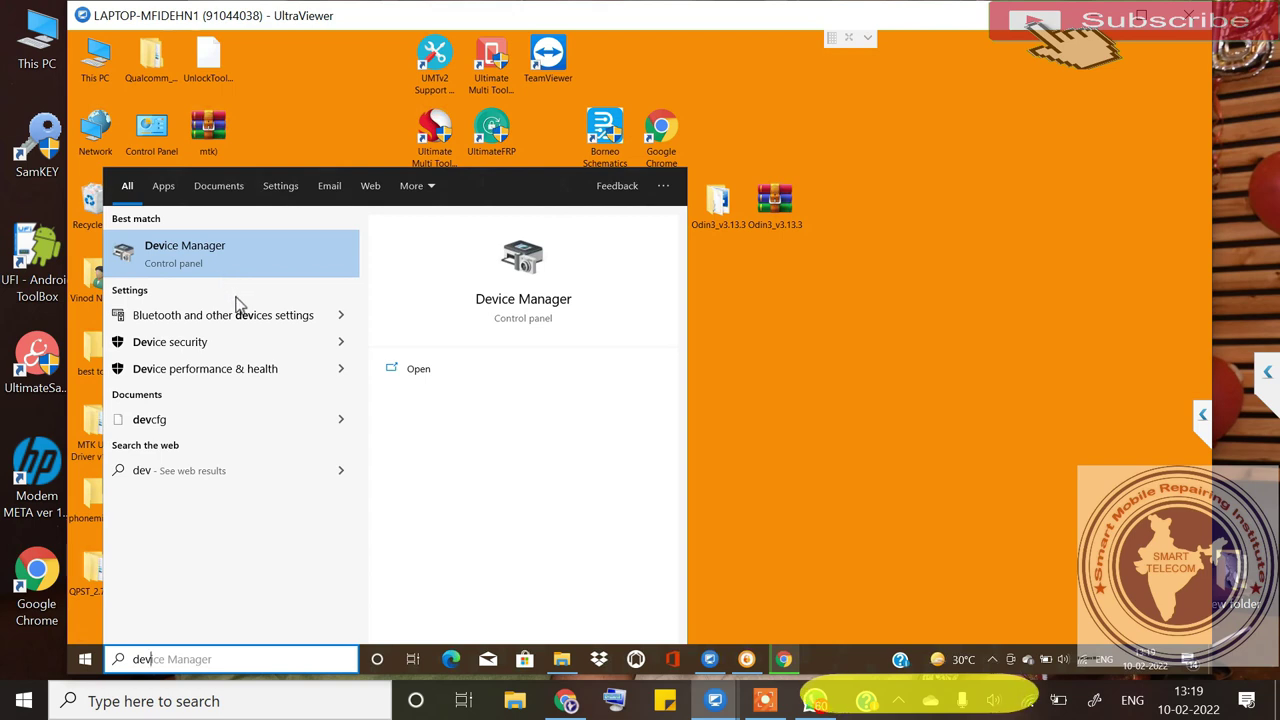
pyautogui.press('BackSpace')
pyautogui.press('BackSpace')
pyautogui.press('BackSpace')
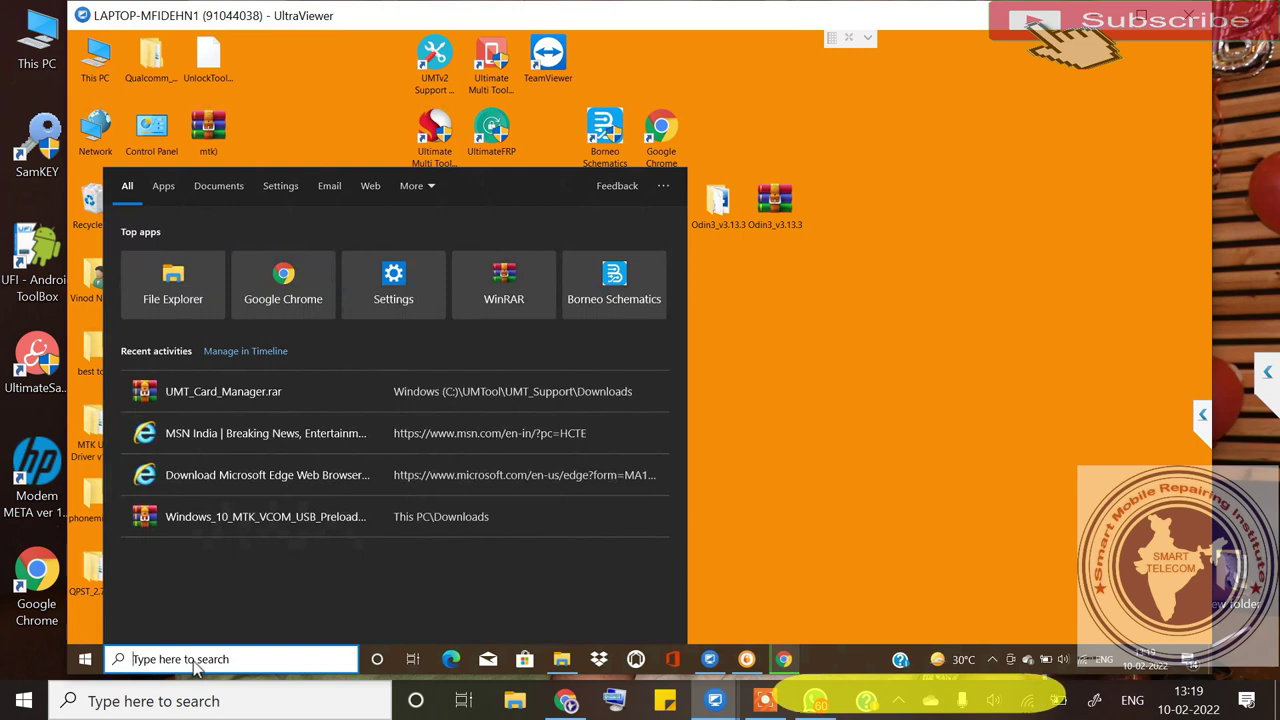
# Find Control Panel through the remote computer's search and open its list of programs for uninstalling.
pyautogui.write('con')
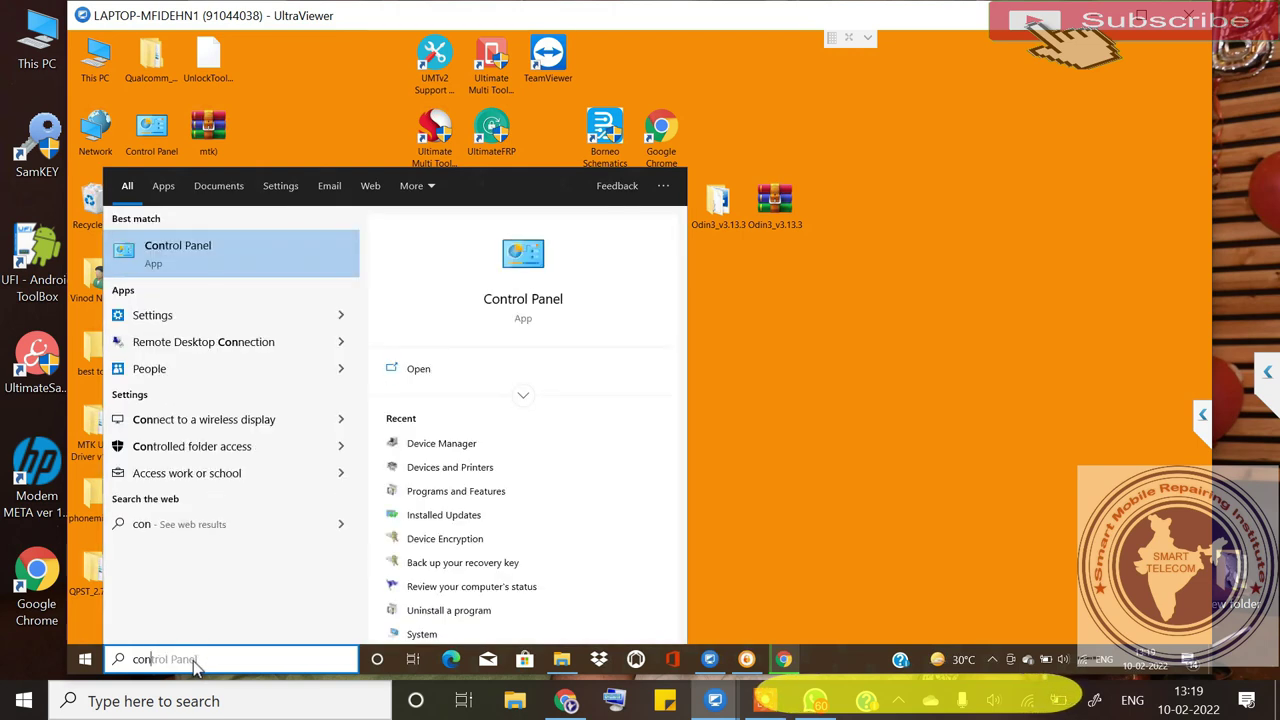
pyautogui.click(179, 256)
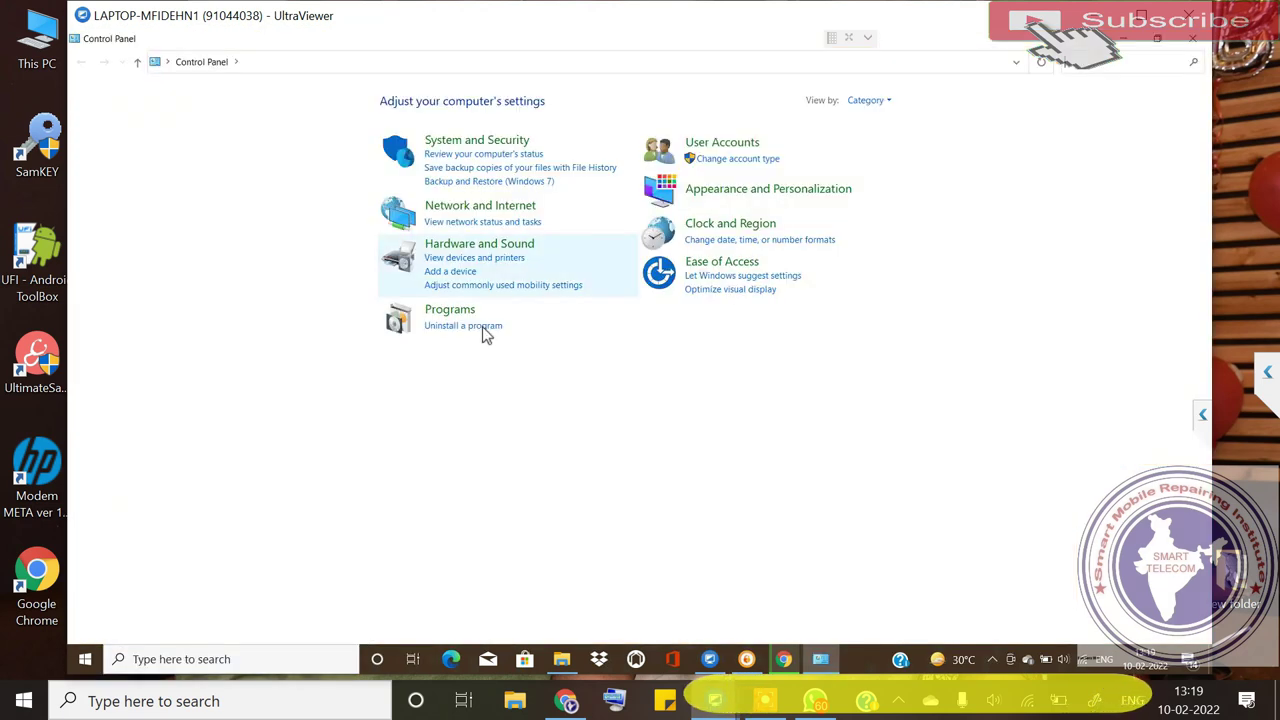
pyautogui.click(485, 327)
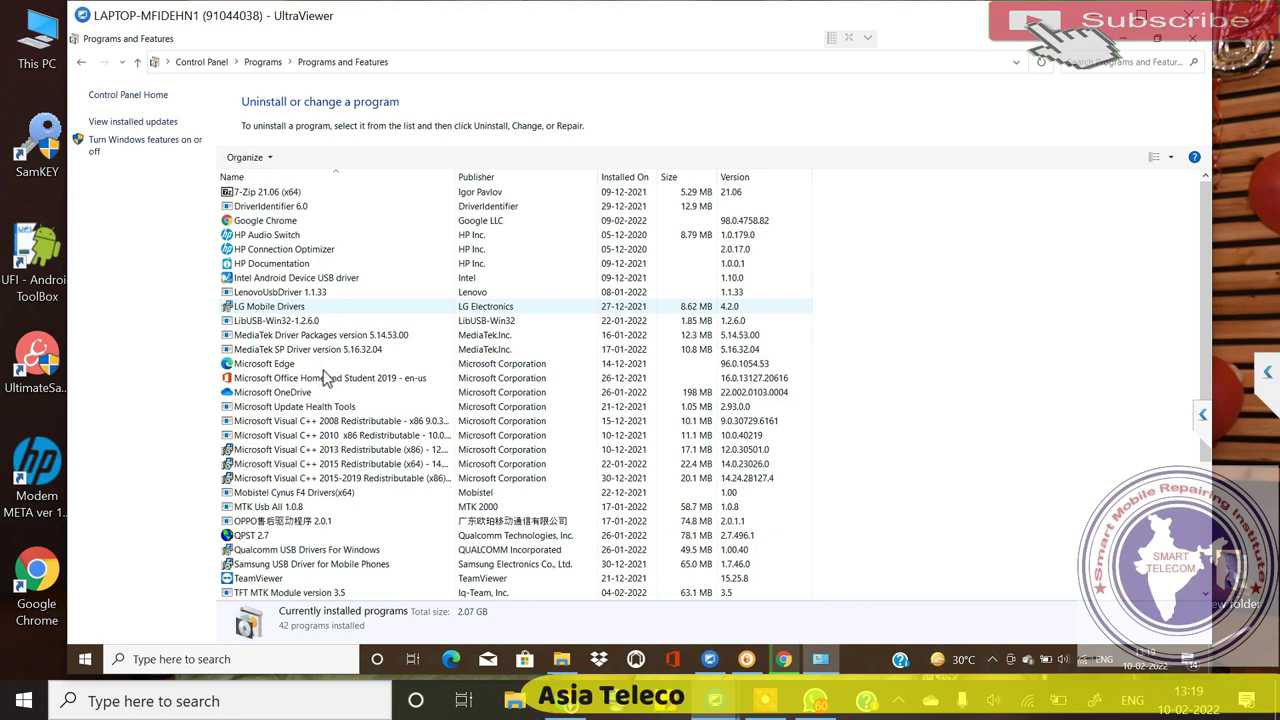
# Uninstall the OPPO售后驱动程序 2.0.1 driver package with administrator permission and close its uninstaller.
pyautogui.click(317, 527)
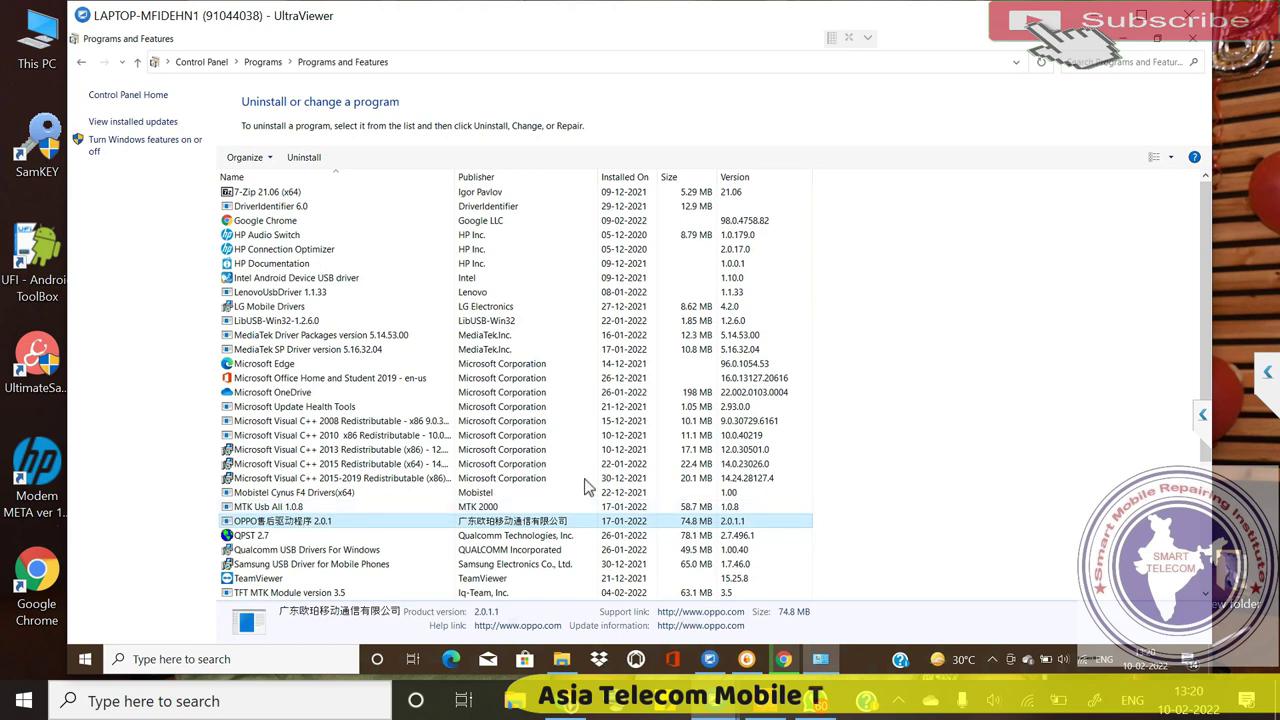
pyautogui.press('Return')
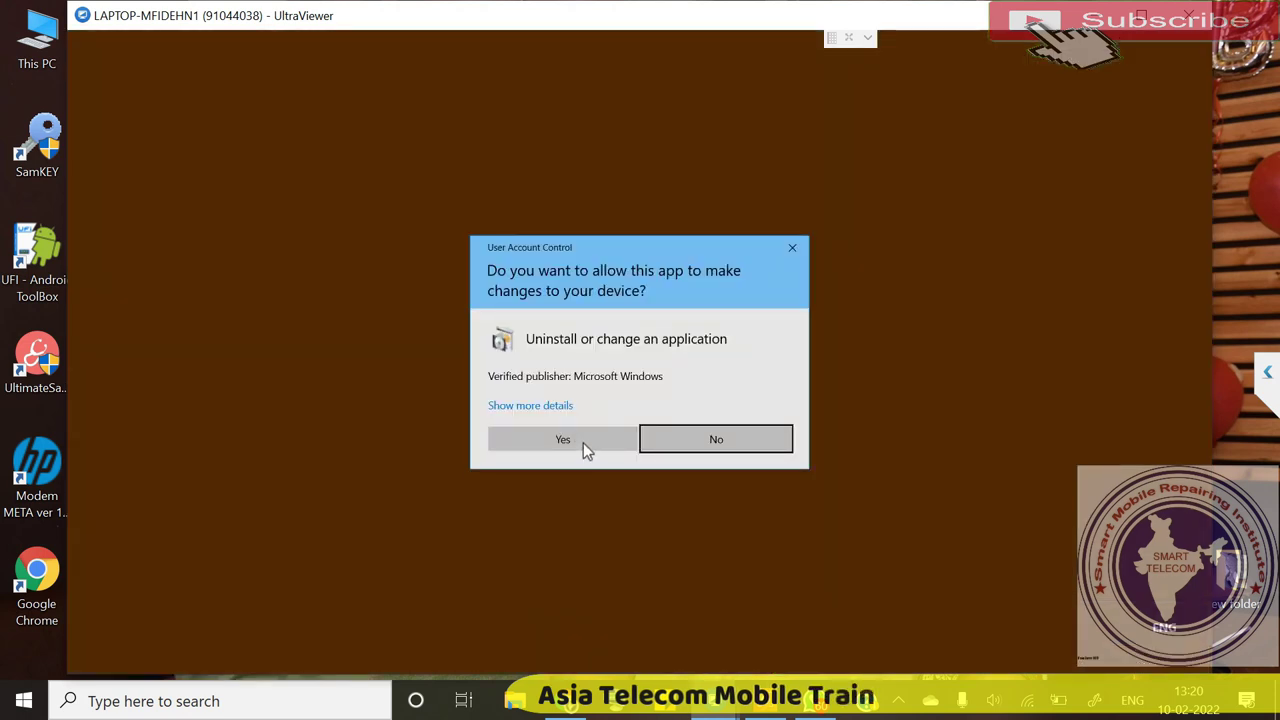
pyautogui.click(583, 442)
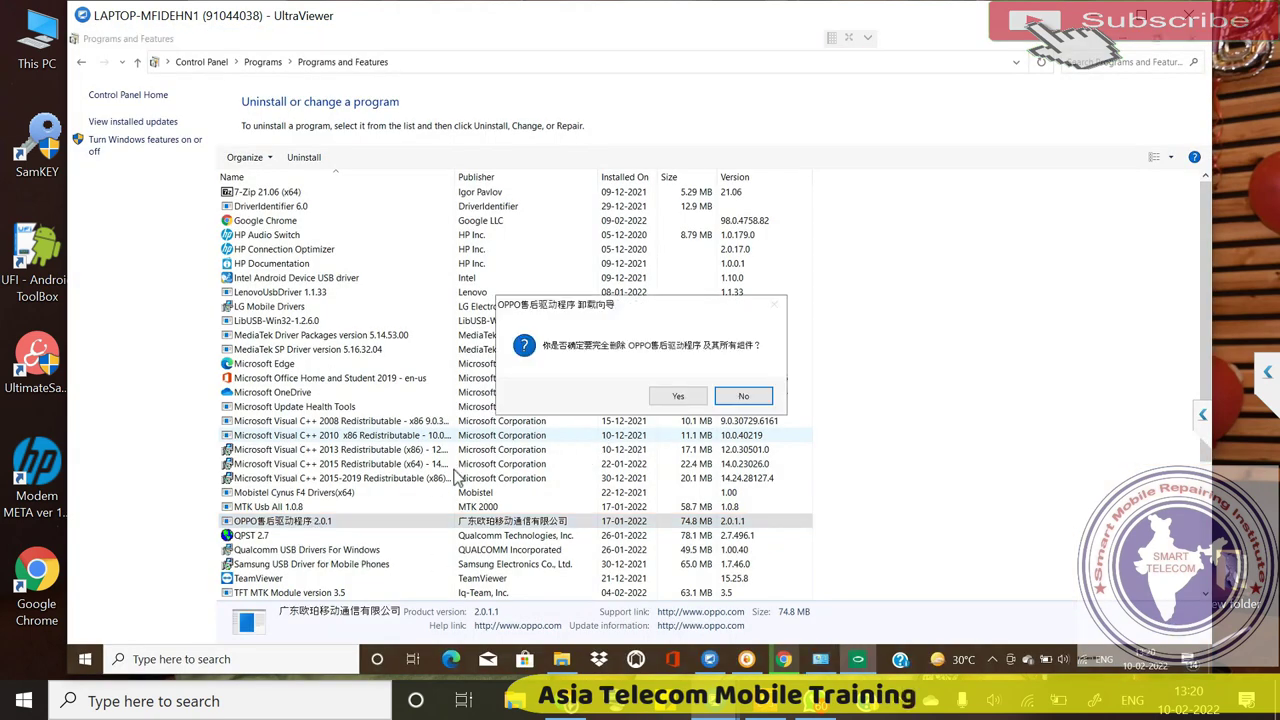
pyautogui.click(680, 397)
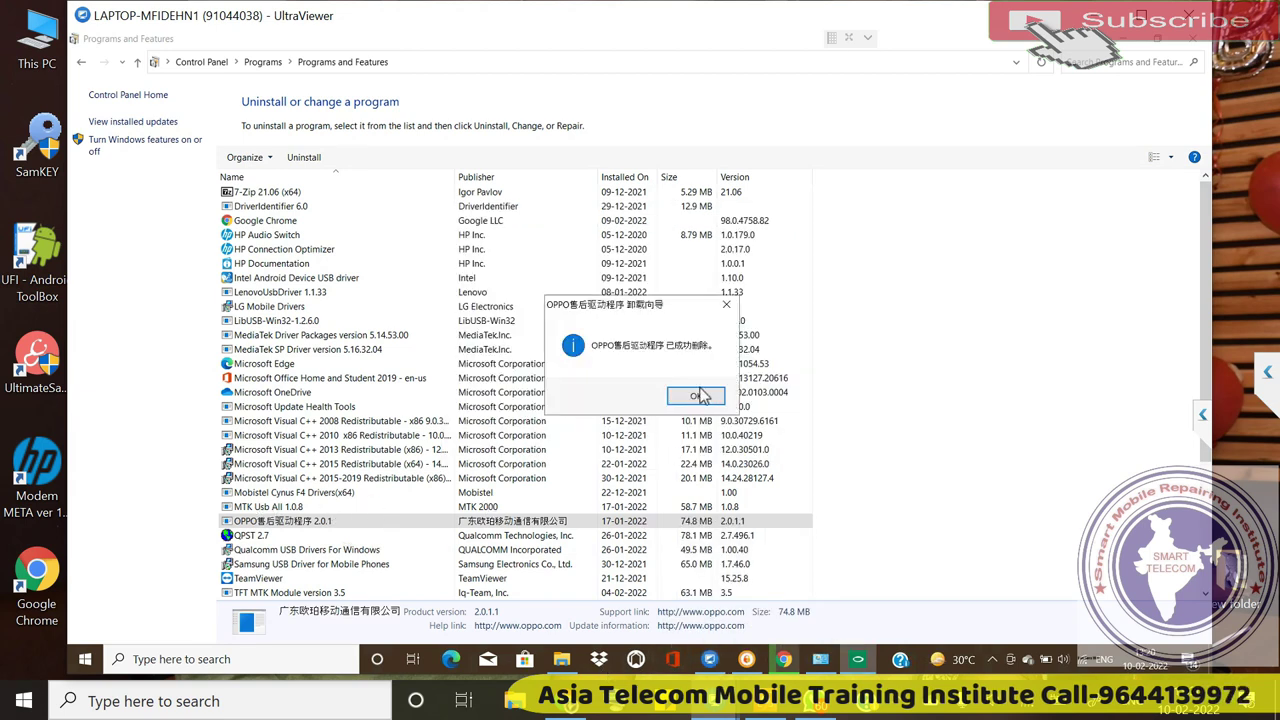
pyautogui.click(703, 399)
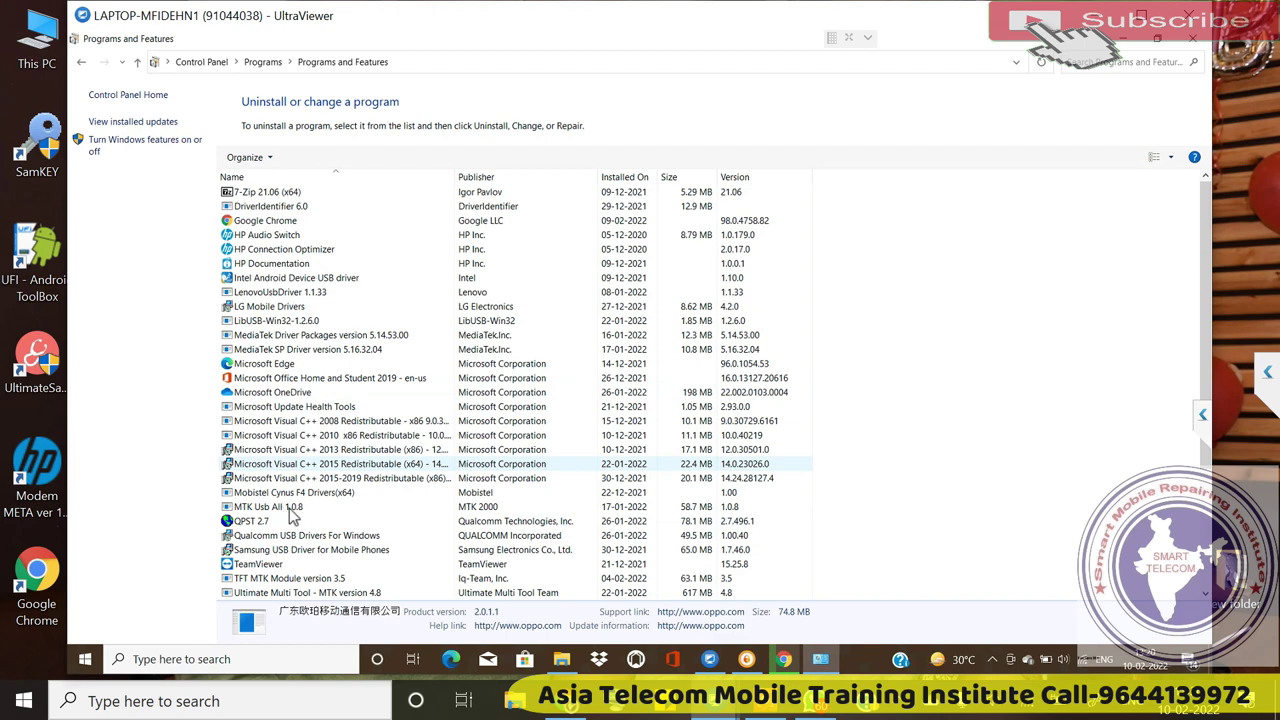
# Uninstall MTK Usb All 1.0.8 with administrator permission and agree to remove it from the Programs and Features list.
pyautogui.doubleClick(537, 504)
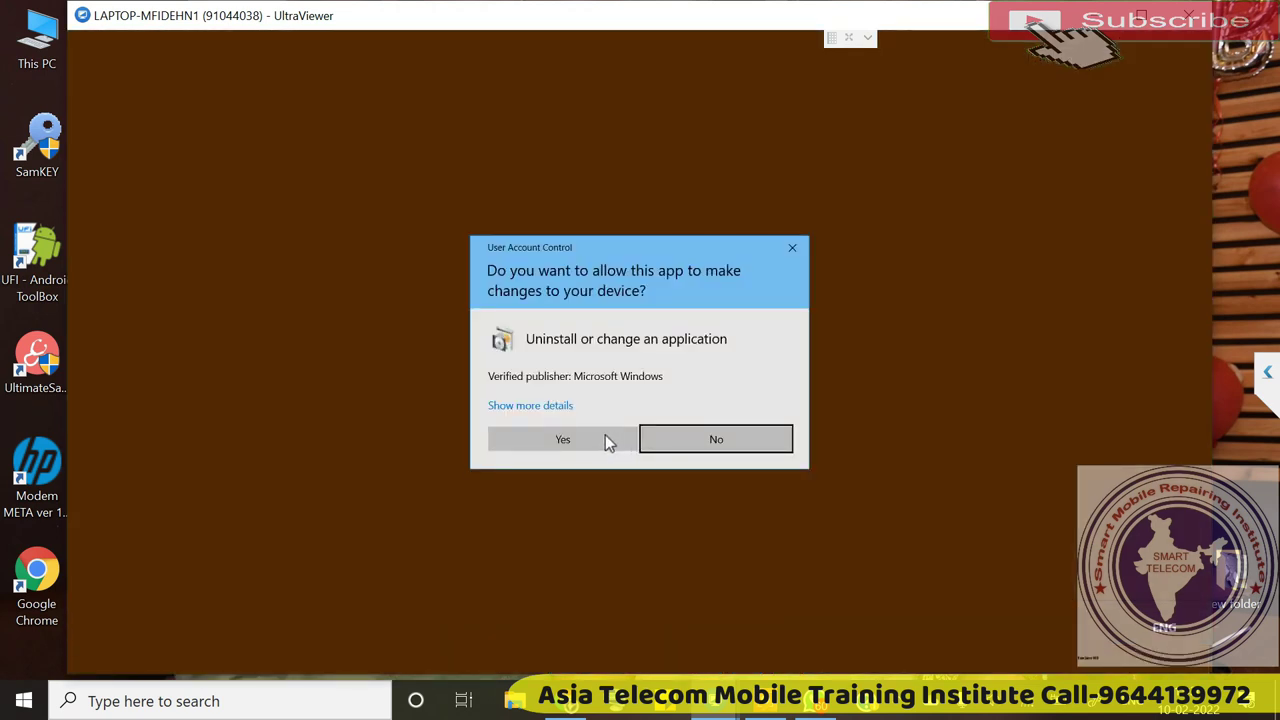
pyautogui.click(606, 440)
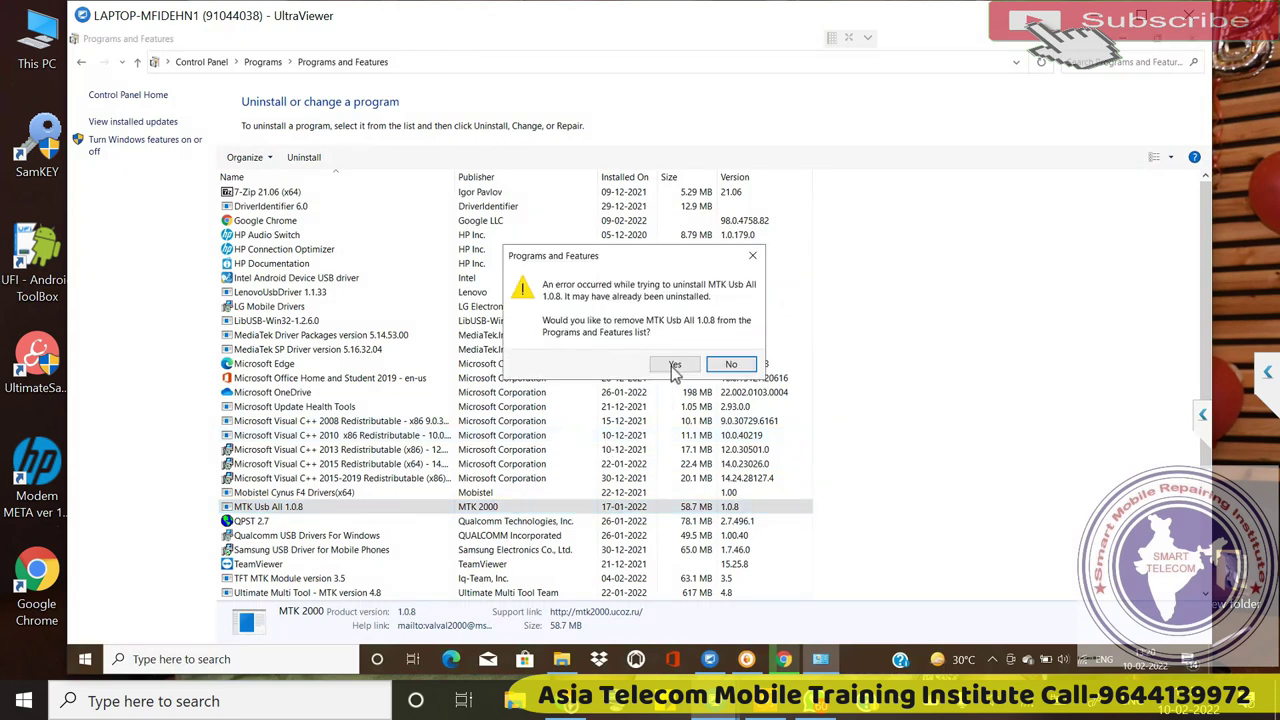
pyautogui.click(675, 366)
pyautogui.click(675, 366)
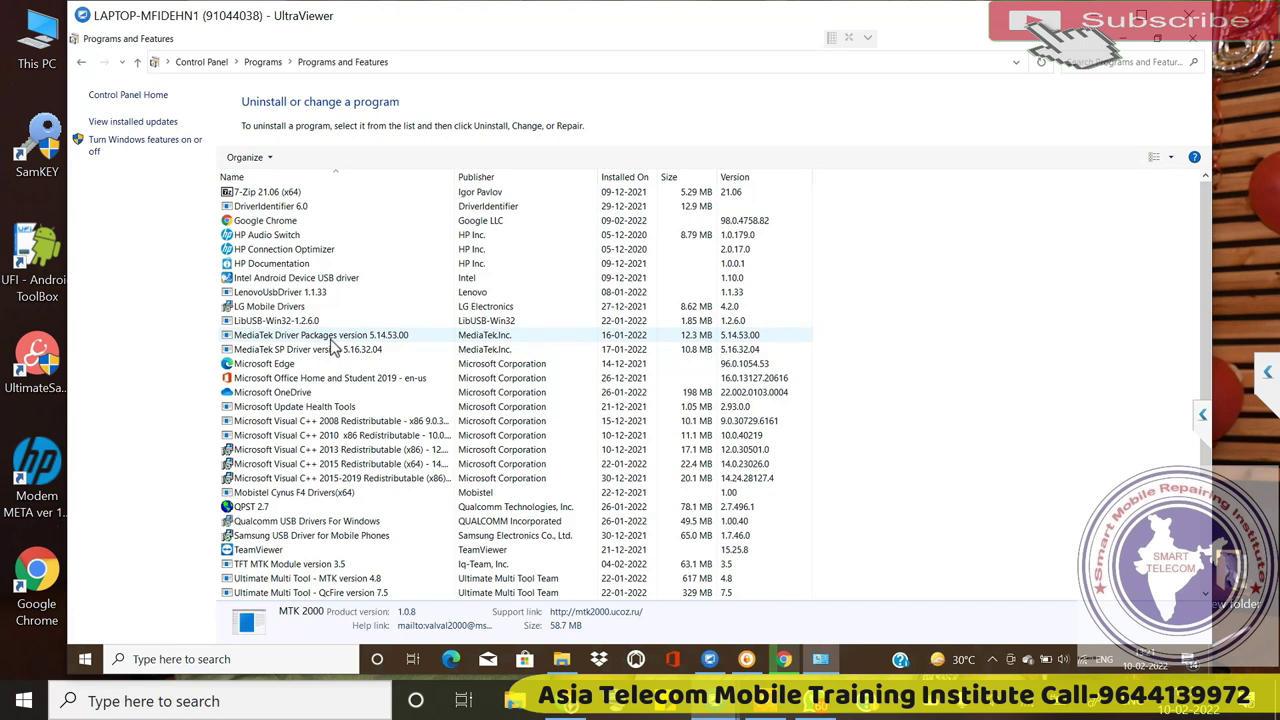
# Uninstall MediaTek Driver Packages version 5.14.53.00 with all its components and close its uninstaller.
pyautogui.doubleClick(372, 338)
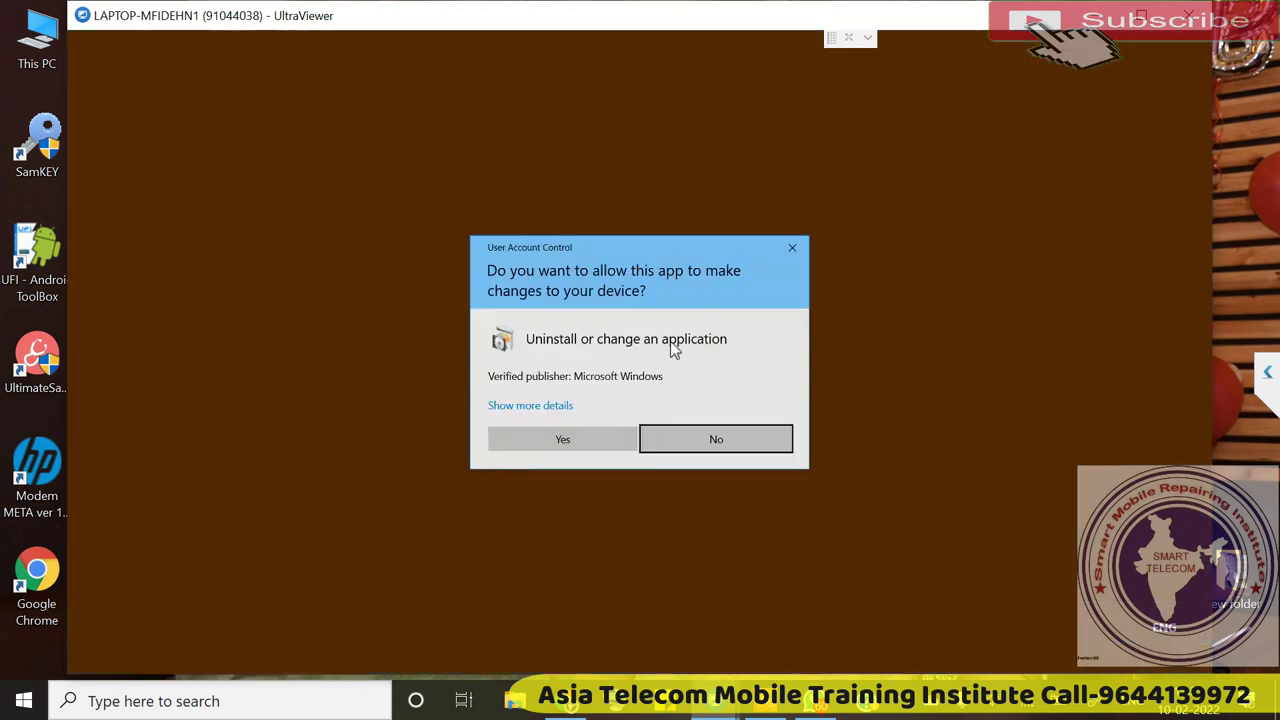
pyautogui.click(588, 441)
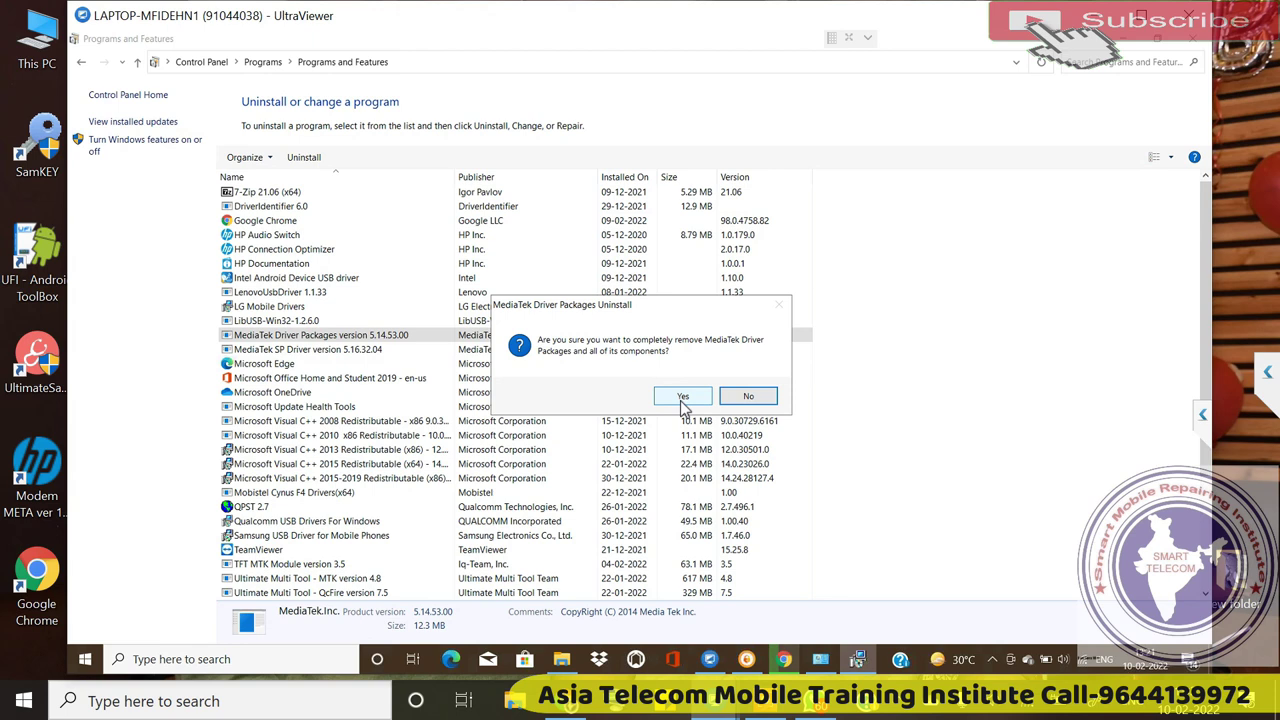
pyautogui.click(683, 398)
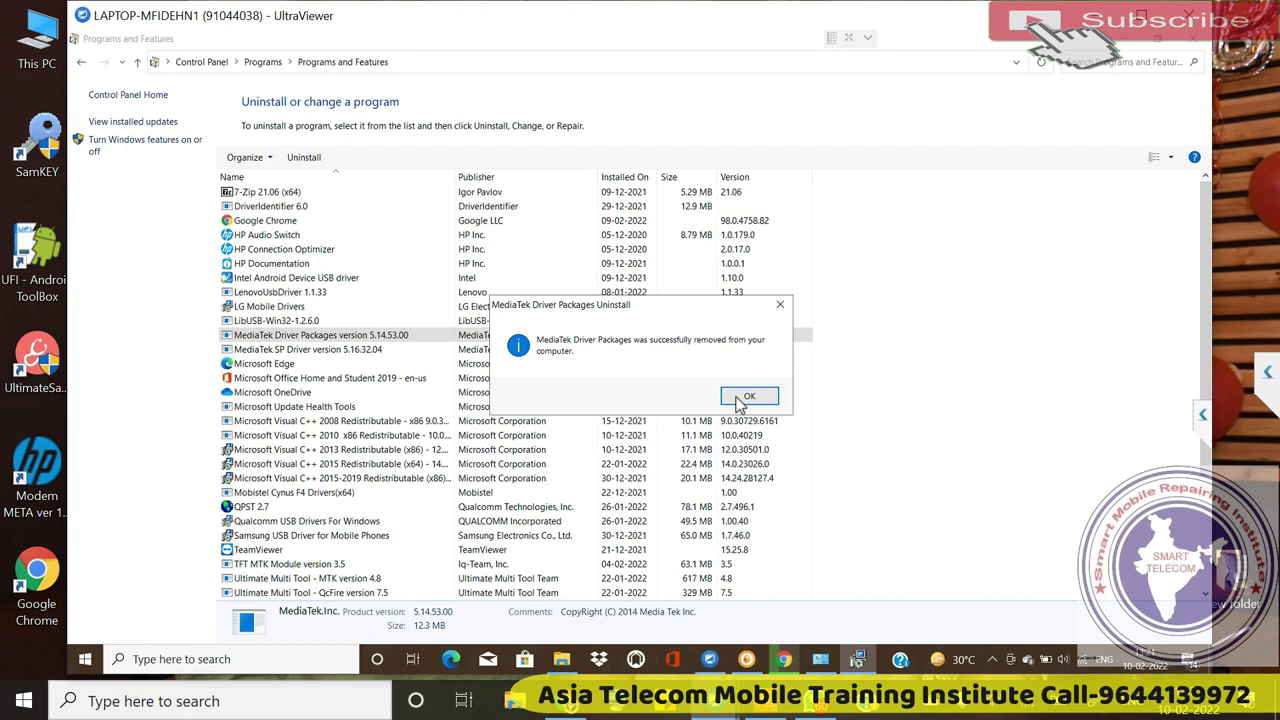
pyautogui.click(745, 398)
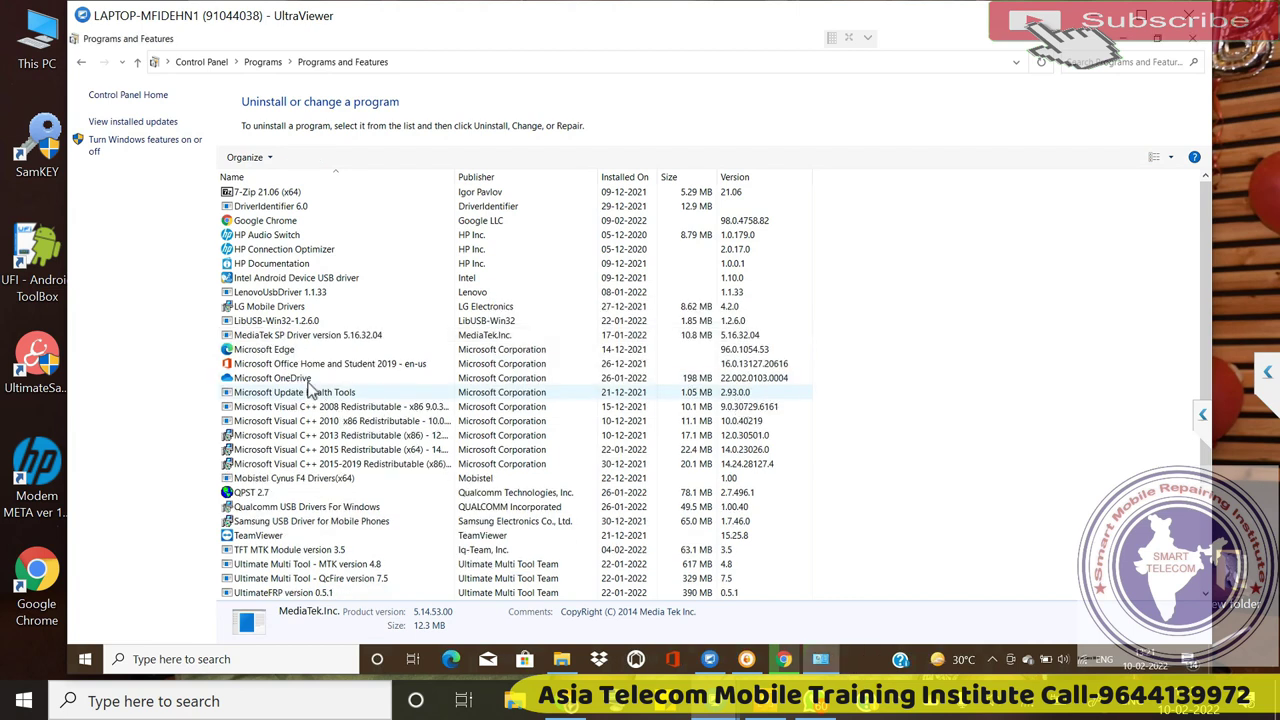
# Look through the Microsoft entries among the remaining installed programs, and minimize the program list.
pyautogui.click(441, 367)
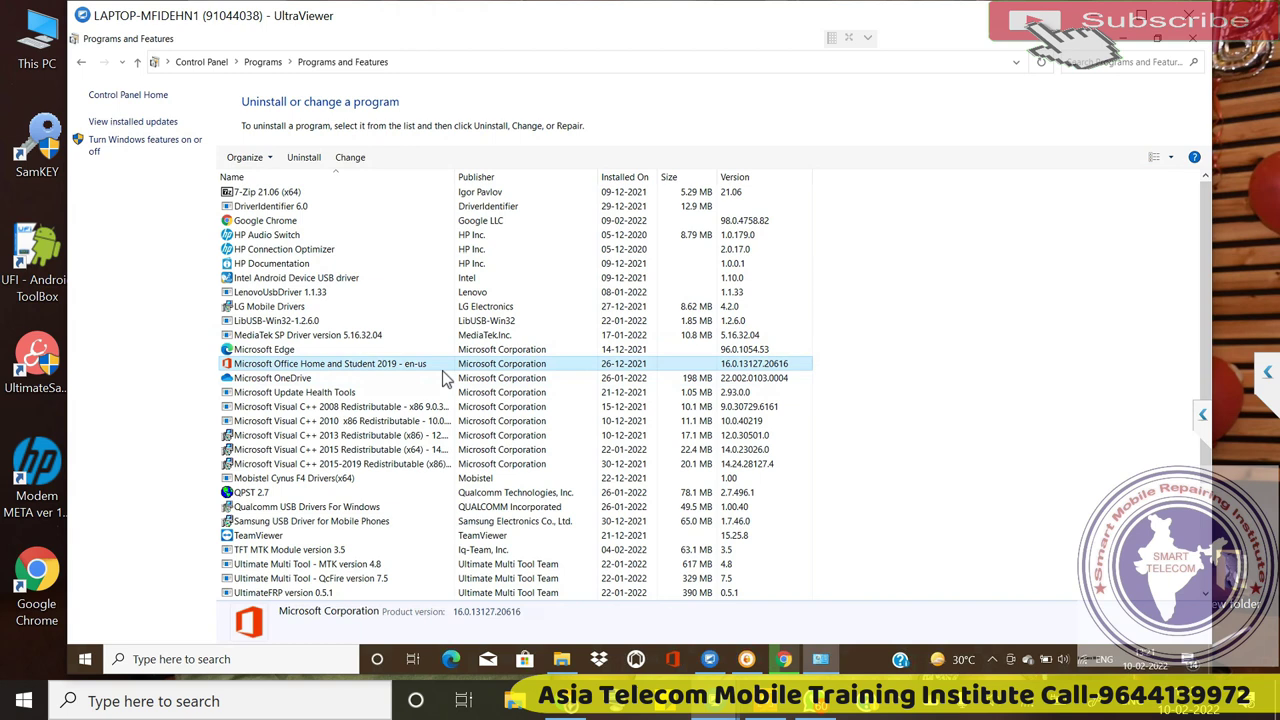
pyautogui.press('Down')
pyautogui.press('Down')
pyautogui.press('Down')
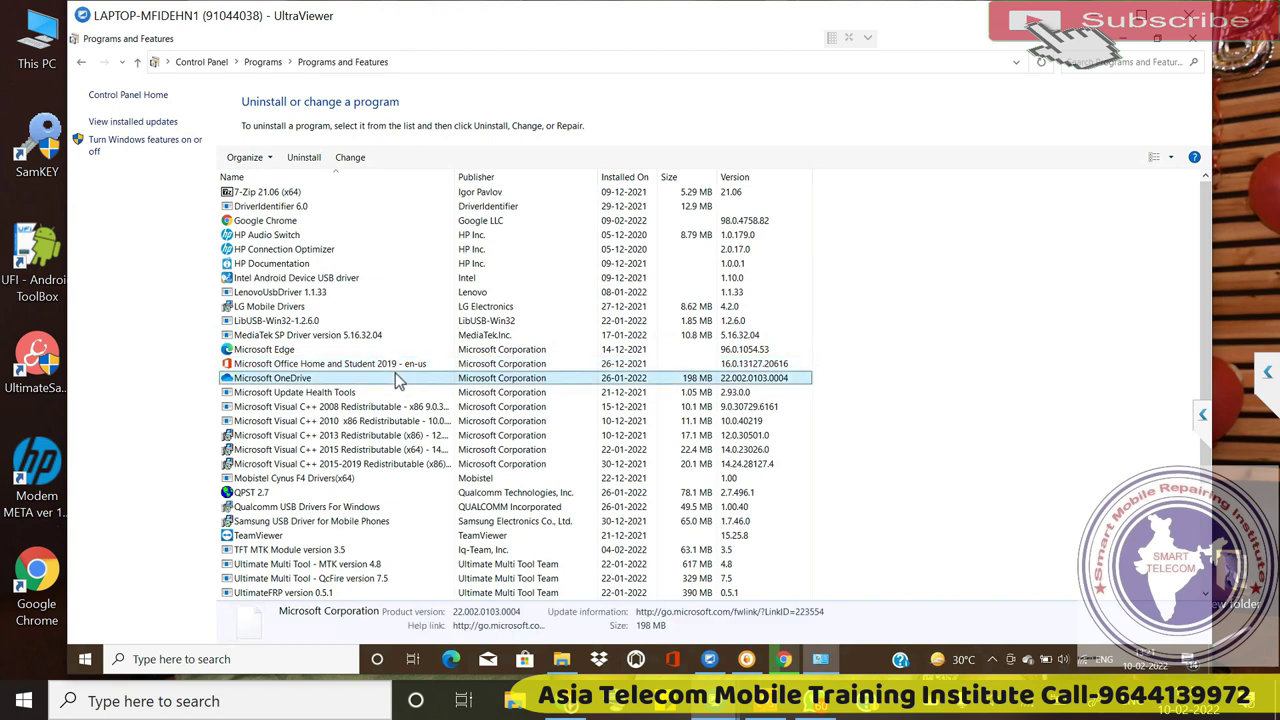
pyautogui.press('Down')
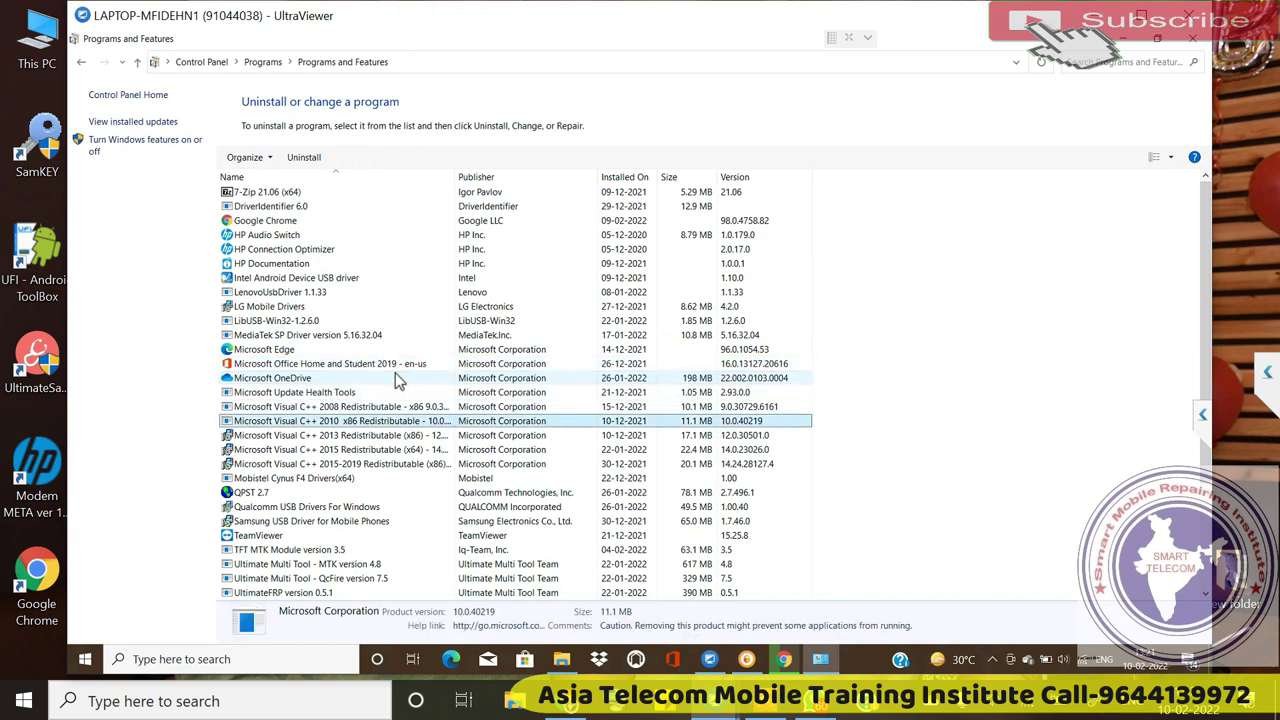
pyautogui.press('Down')
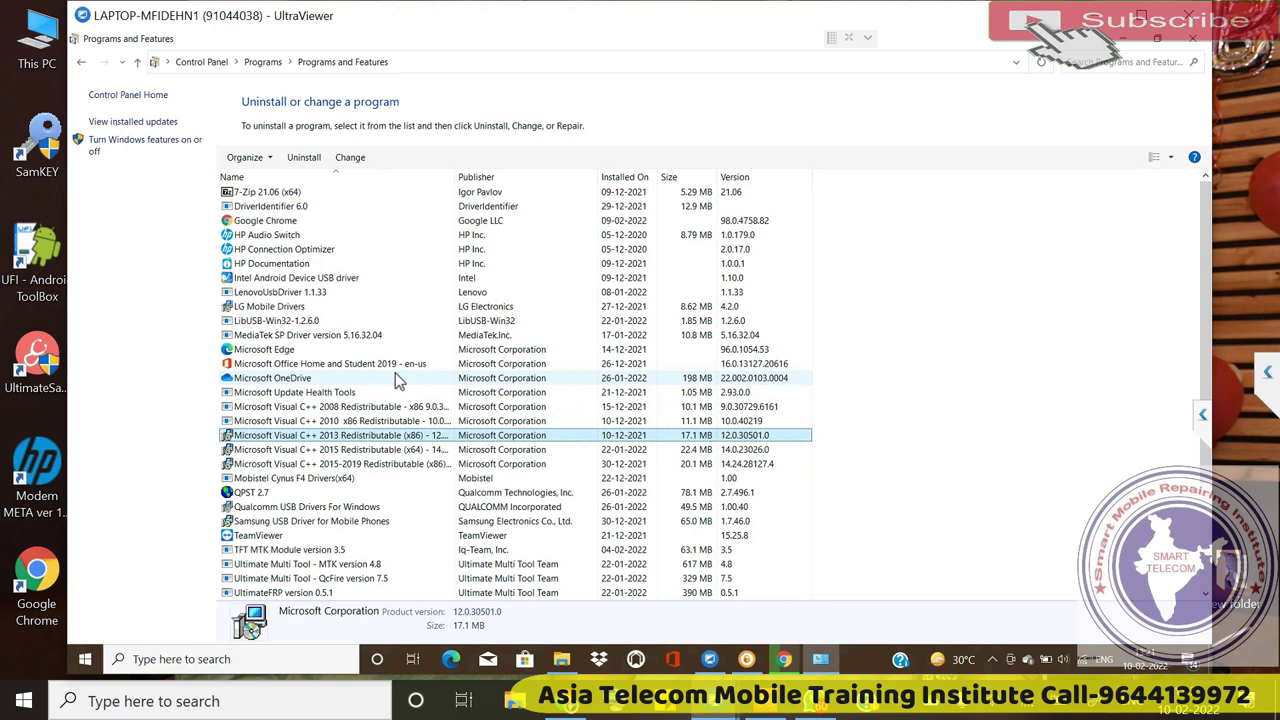
pyautogui.click(395, 378)
pyautogui.press('Down')
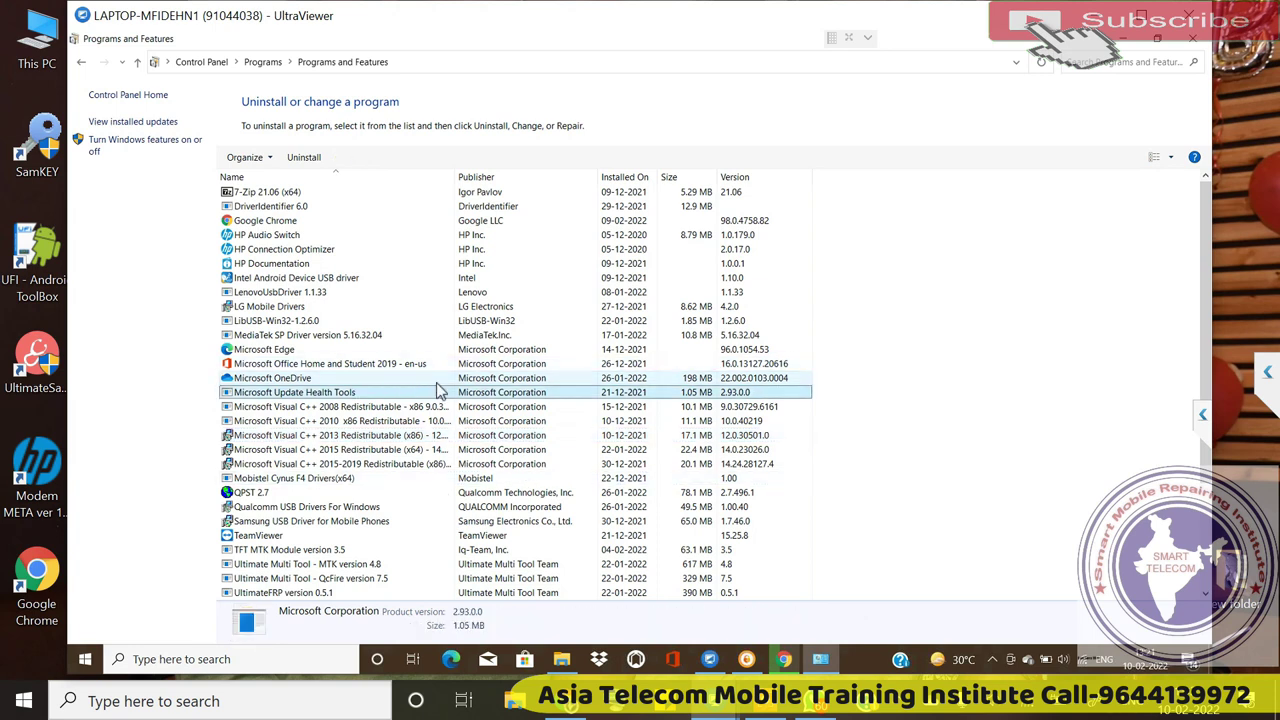
pyautogui.click(1124, 38)
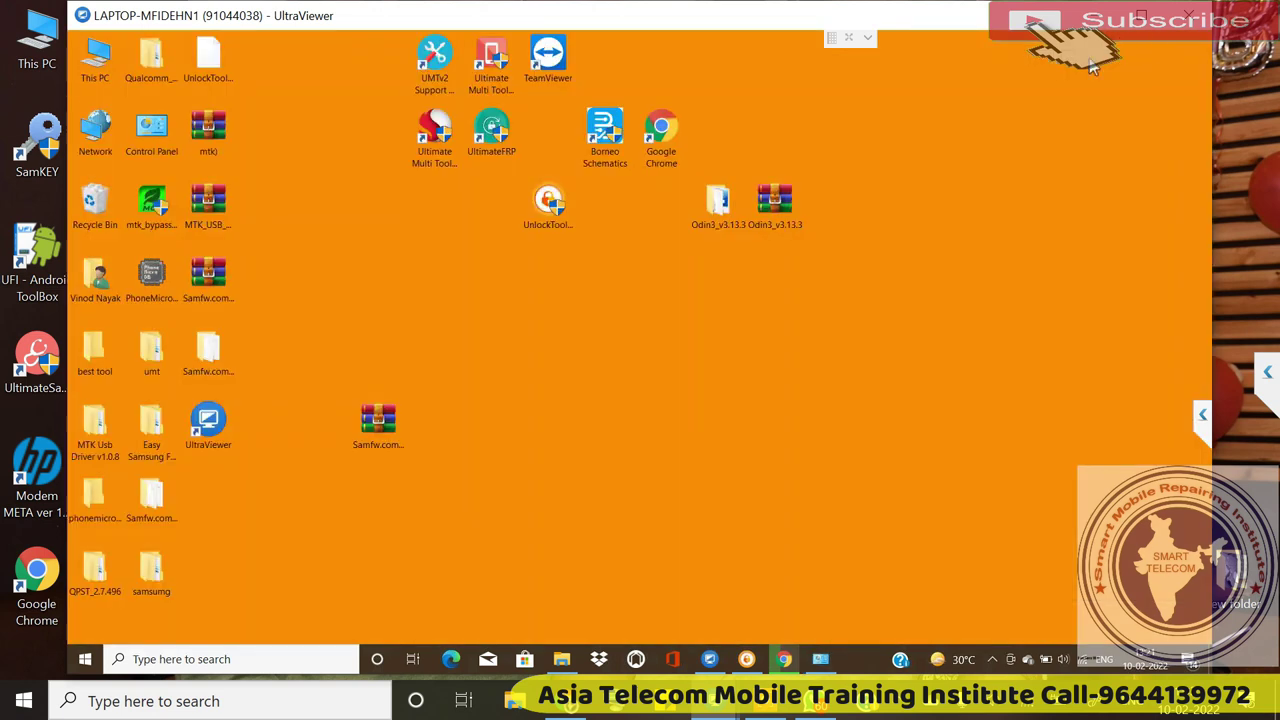
# Search the remote computer for "fil", launch Filter Wizard and allow it to make changes to the device.
pyautogui.click(222, 658)
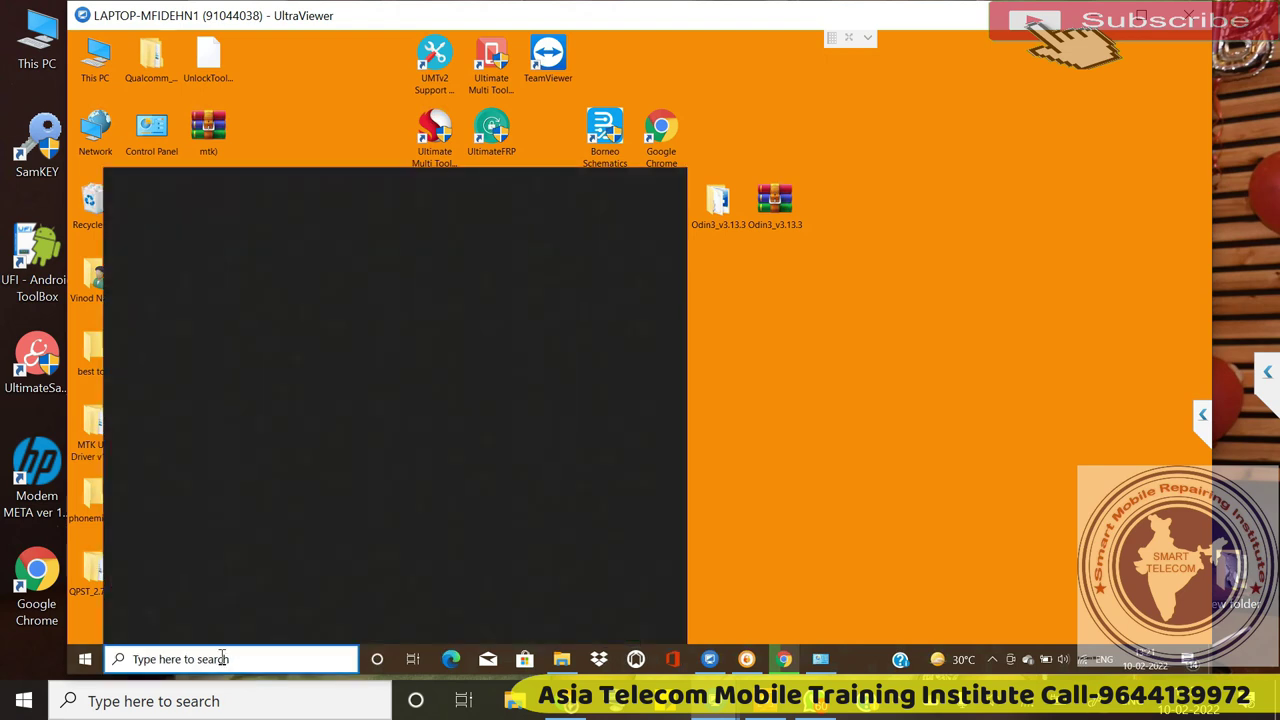
pyautogui.write('i')
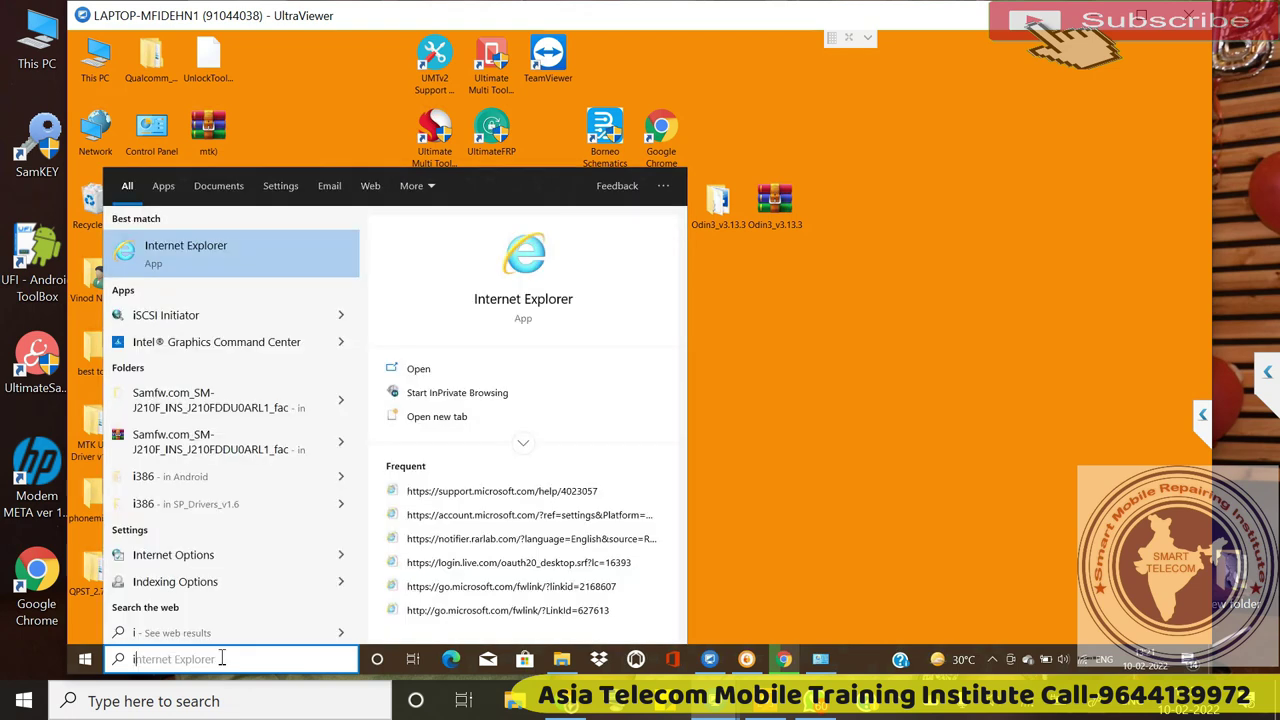
pyautogui.press('BackSpace')
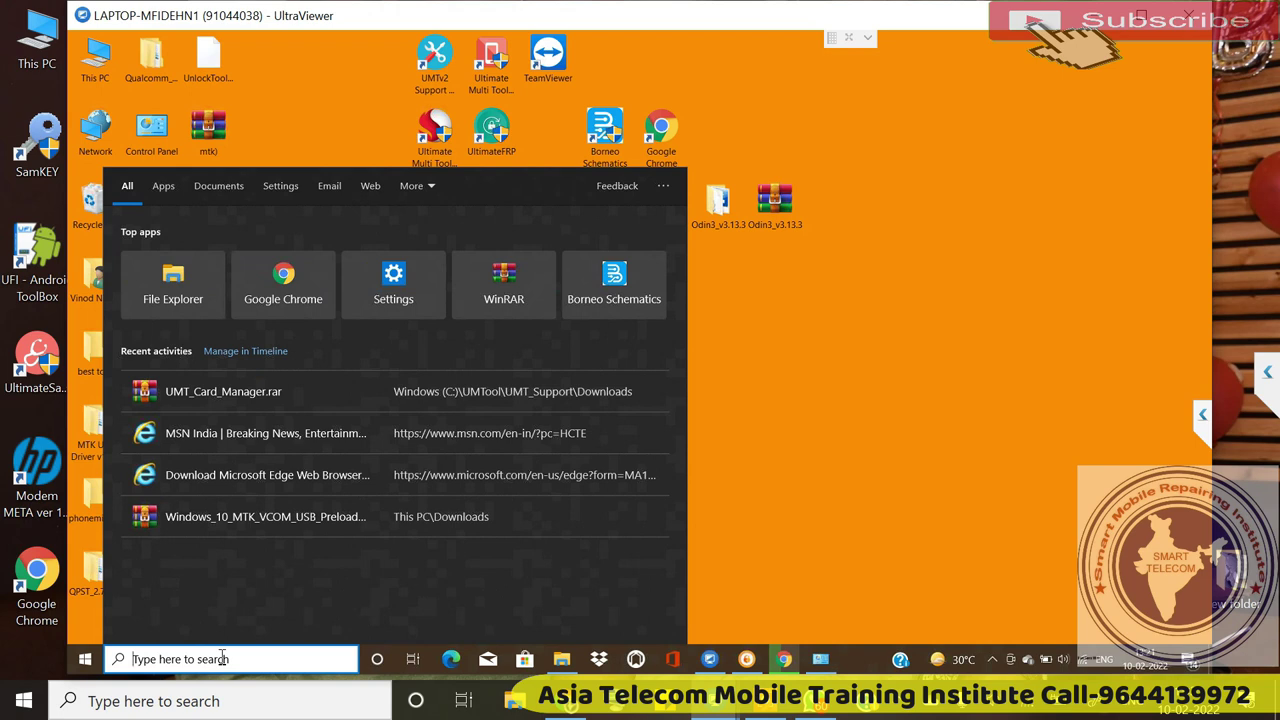
pyautogui.write('fil')
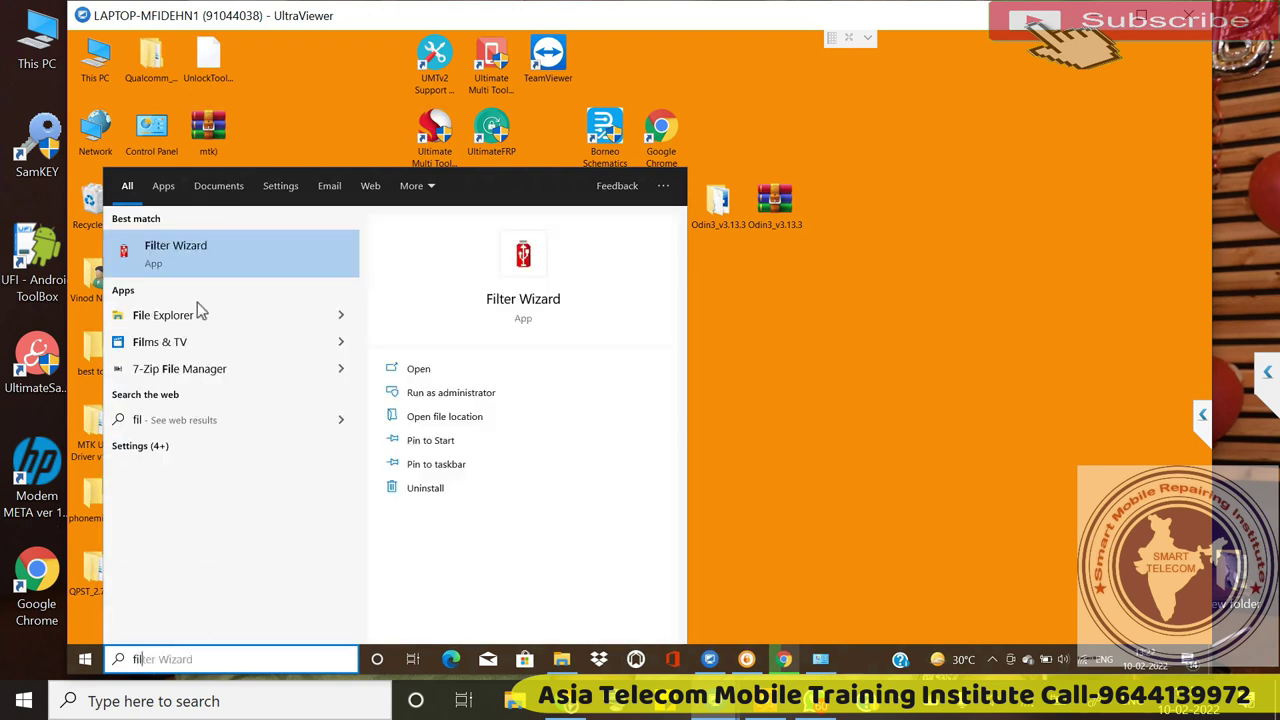
pyautogui.click(186, 267)
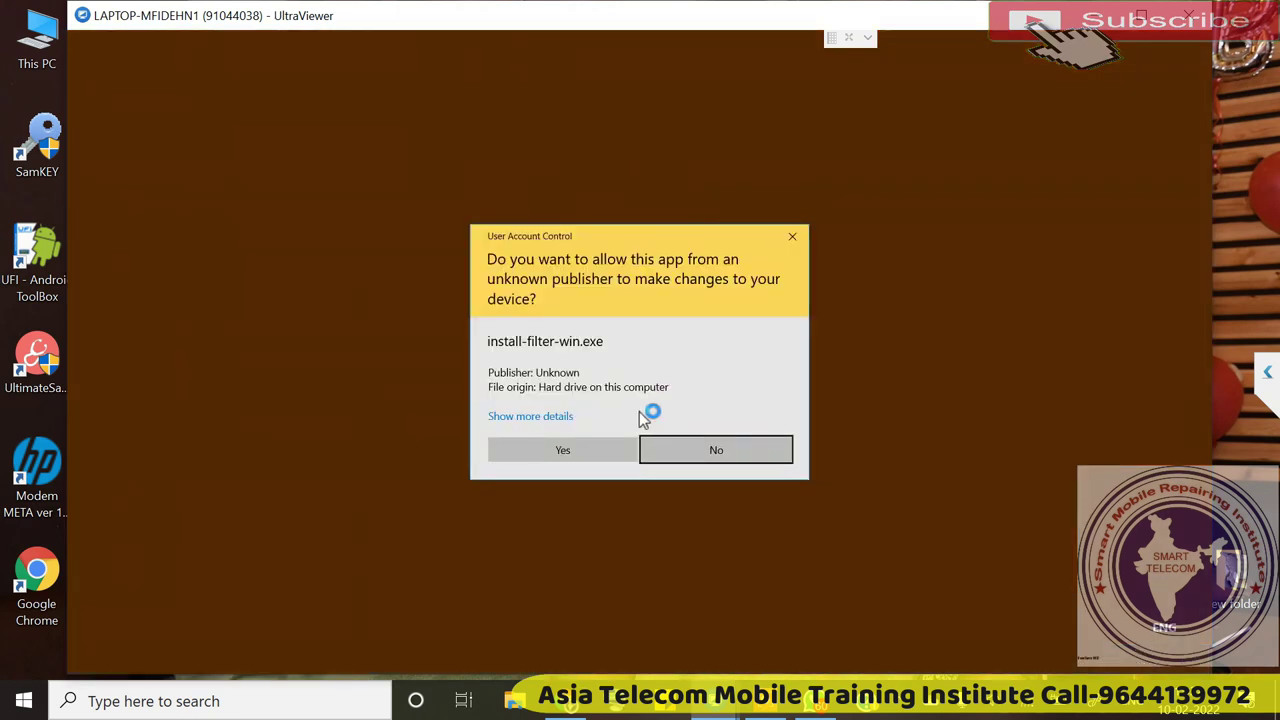
pyautogui.click(605, 451)
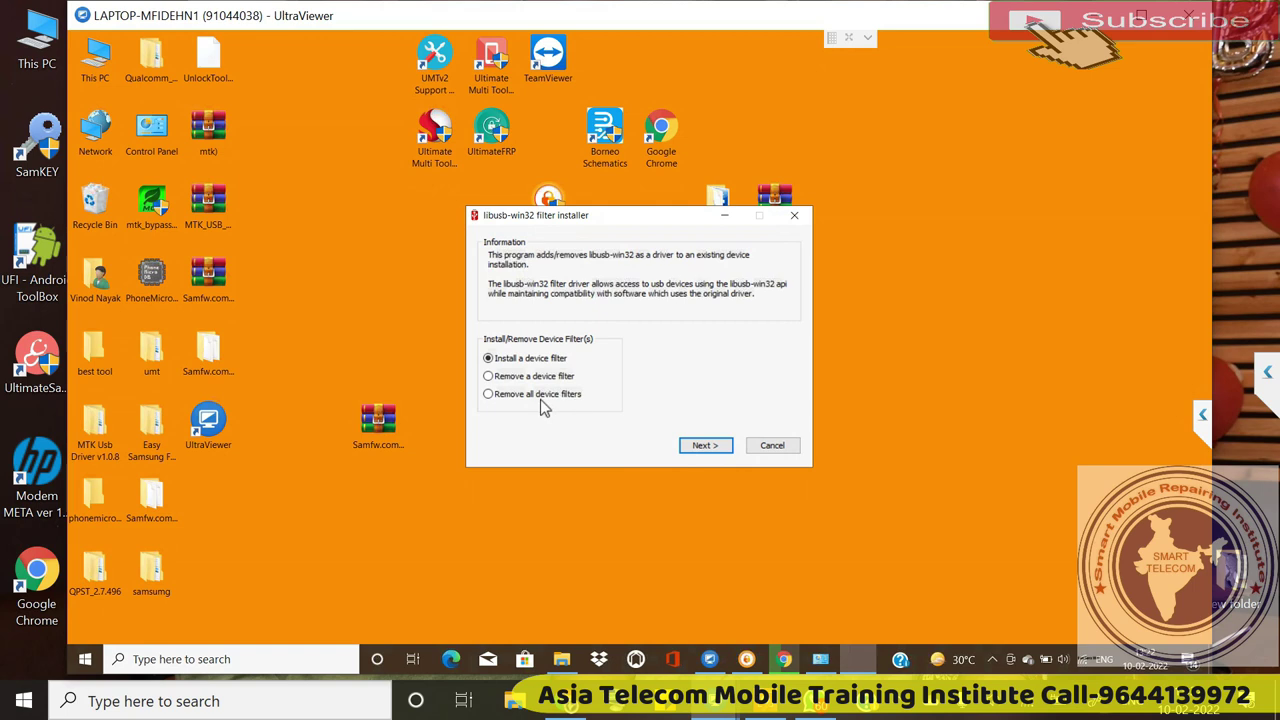
# Choose to remove all device filters in the libusb-win32 filter installer and confirm the removal for all known devices.
pyautogui.click(570, 393)
pyautogui.click(715, 445)
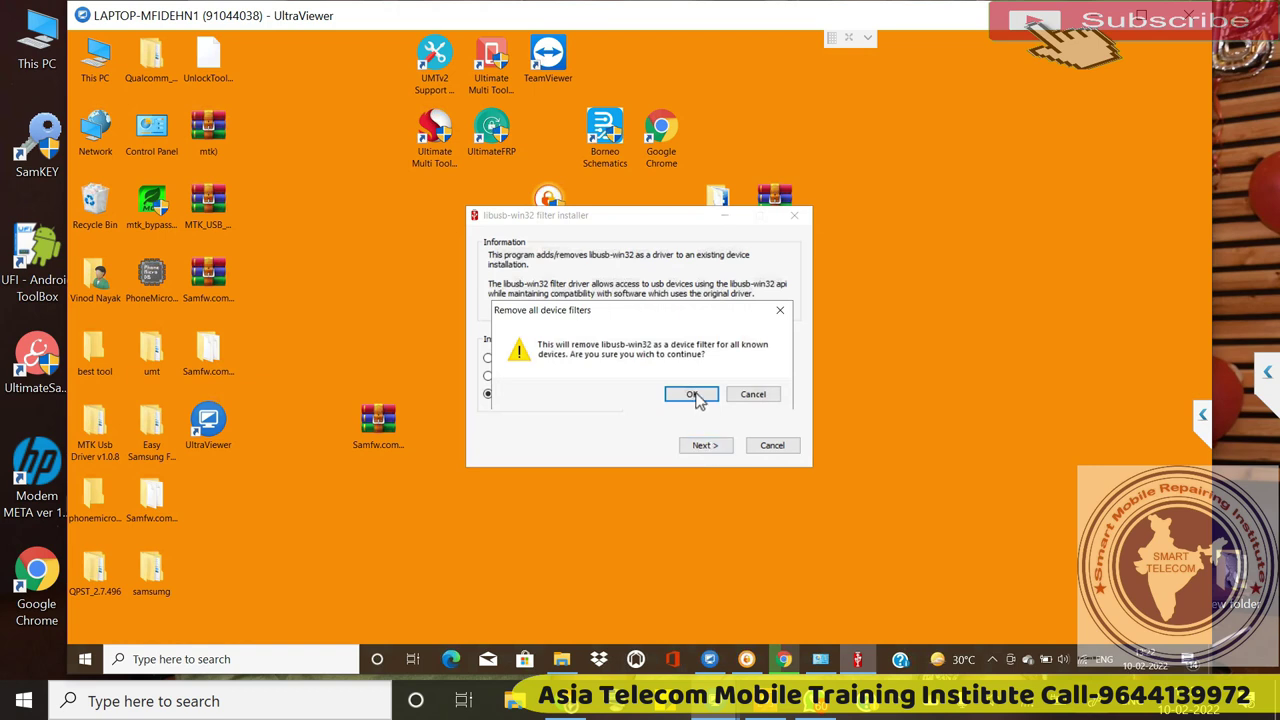
pyautogui.click(697, 396)
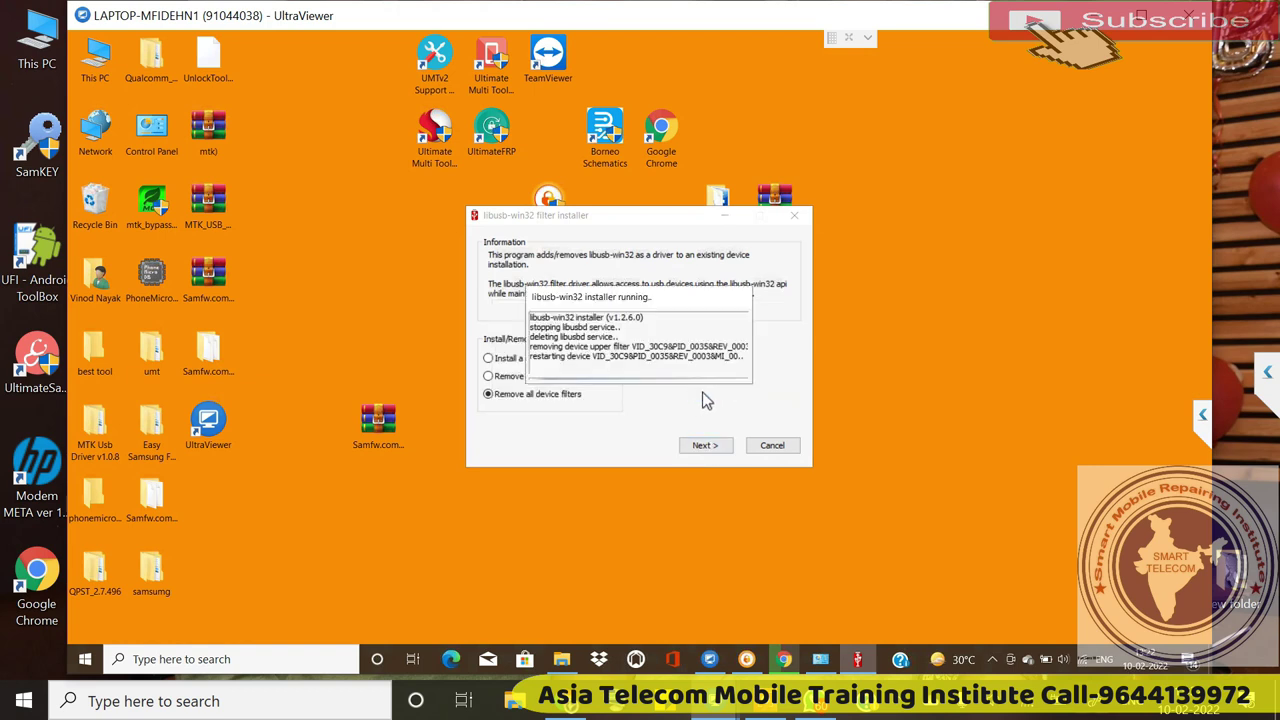
pyautogui.rightClick(1005, 297)
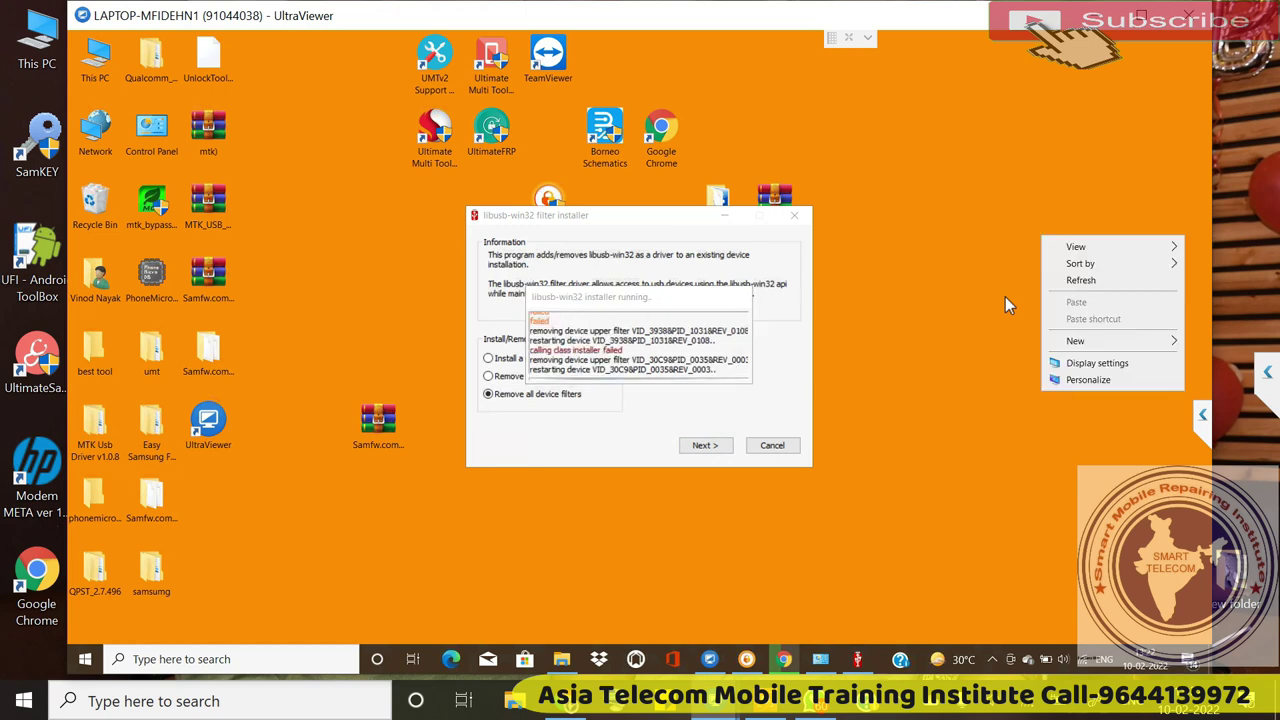
pyautogui.click(1072, 284)
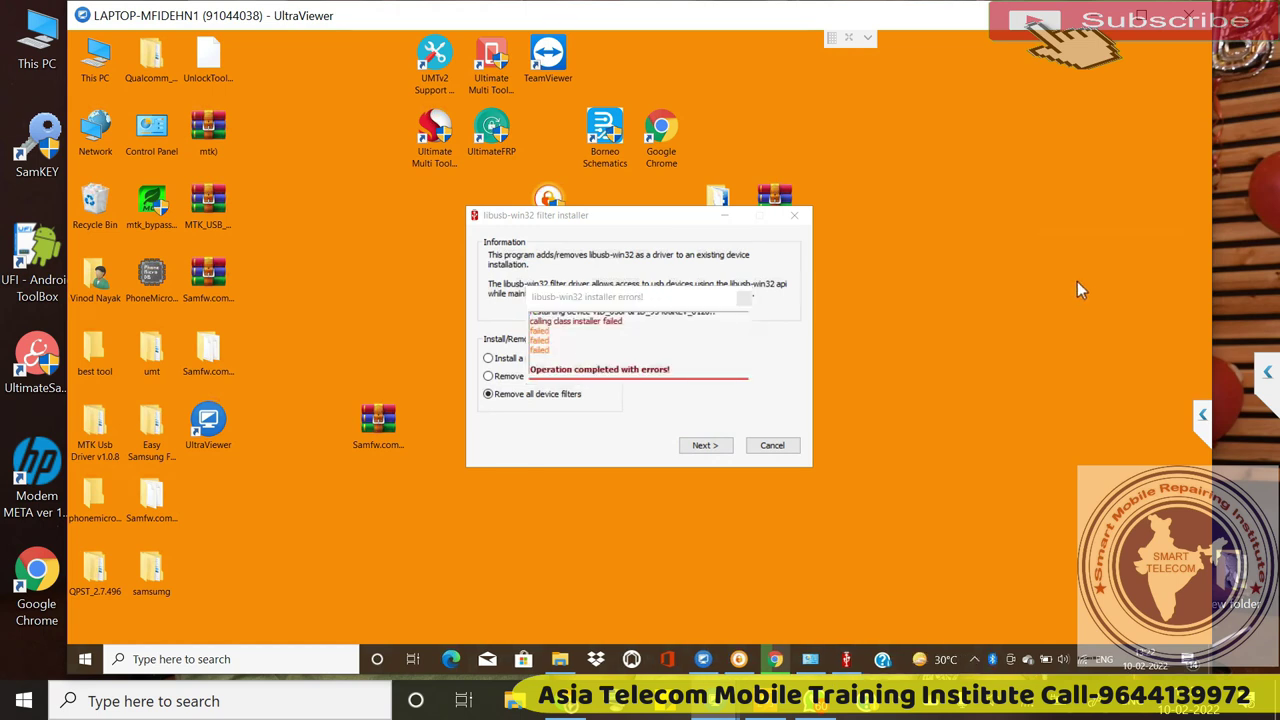
pyautogui.rightClick(929, 363)
pyautogui.click(984, 359)
pyautogui.rightClick(951, 312)
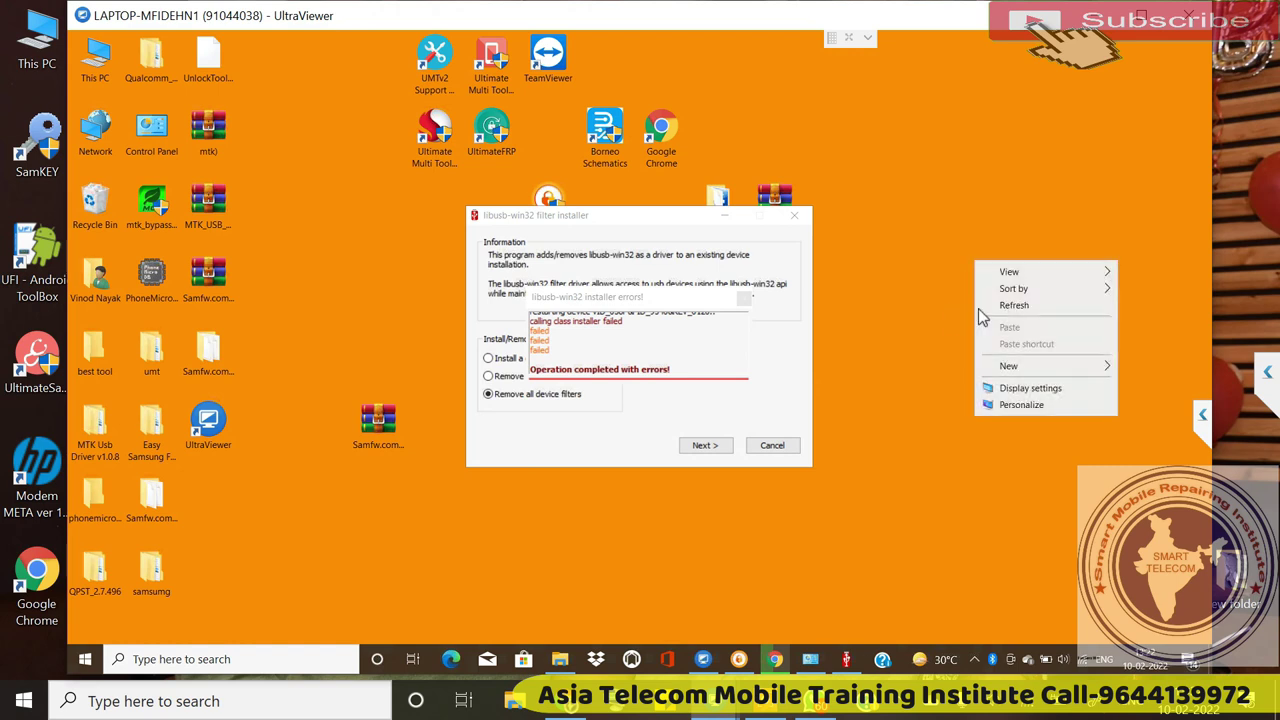
# Dismiss the removal result, repeat removing all libusb-win32 device filters for all known devices, and close the filter installer.
pyautogui.click(990, 307)
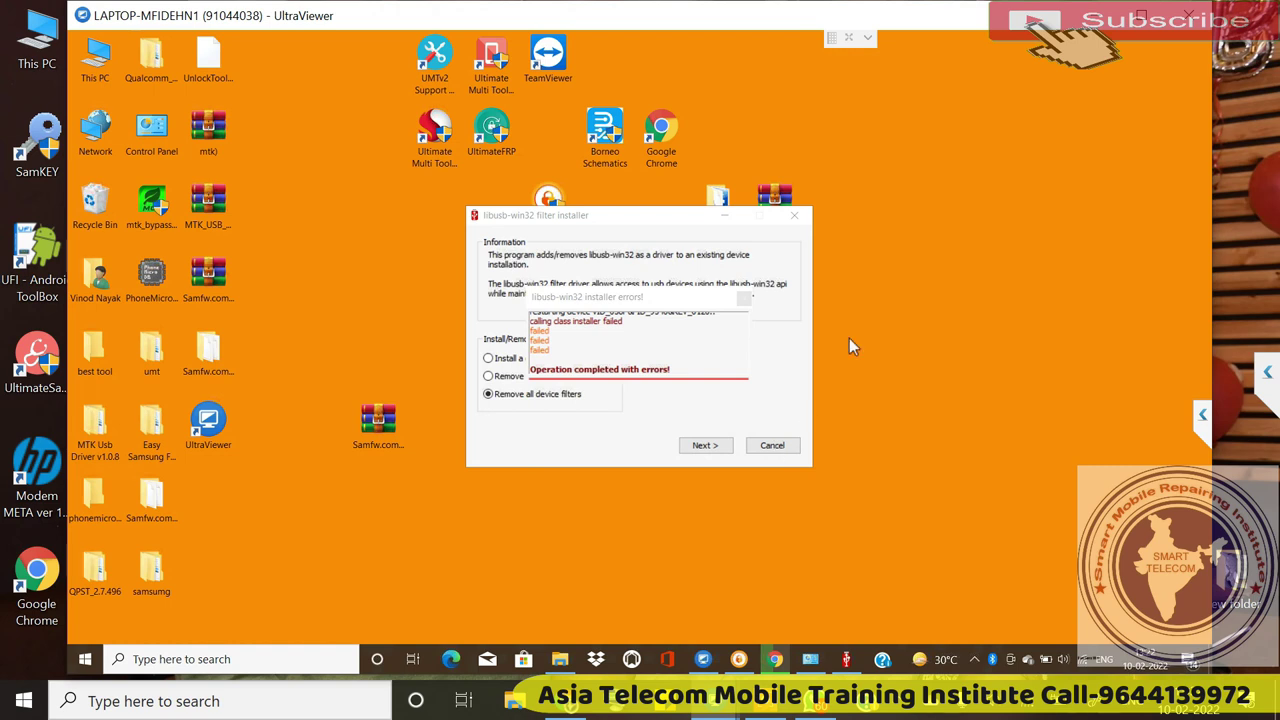
pyautogui.click(748, 306)
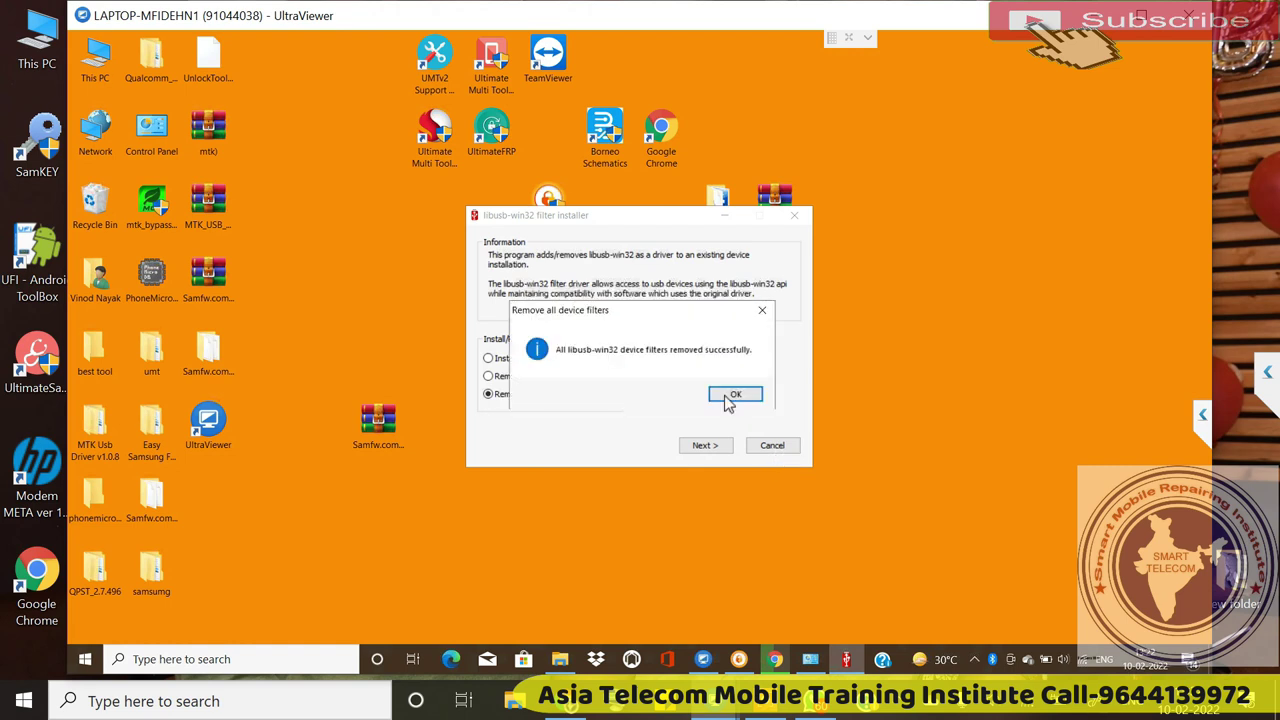
pyautogui.click(785, 453)
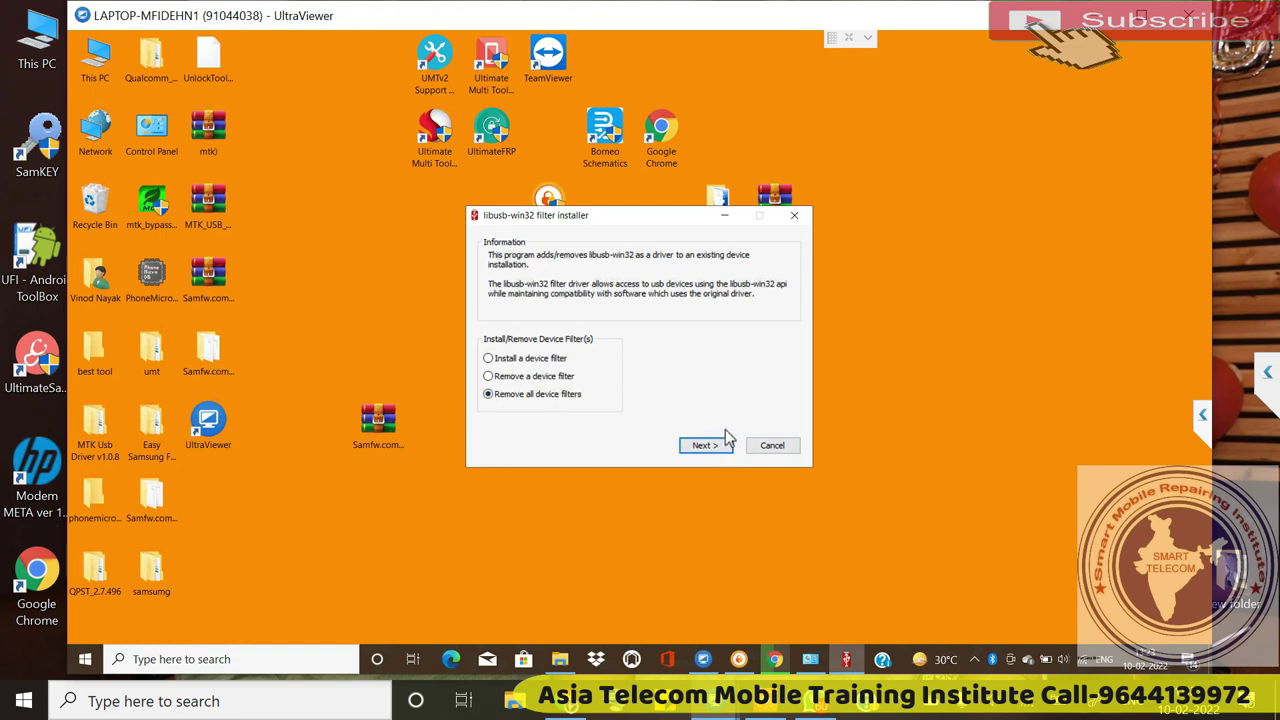
pyautogui.click(726, 445)
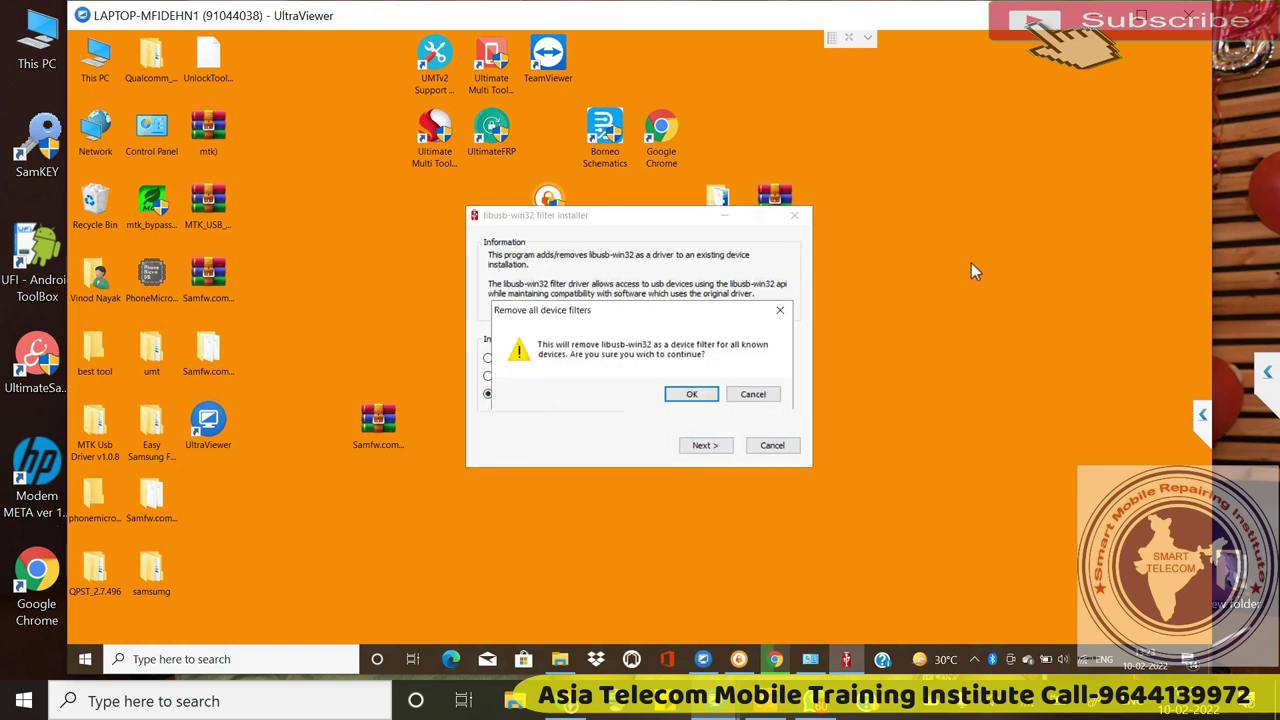
pyautogui.press('Return')
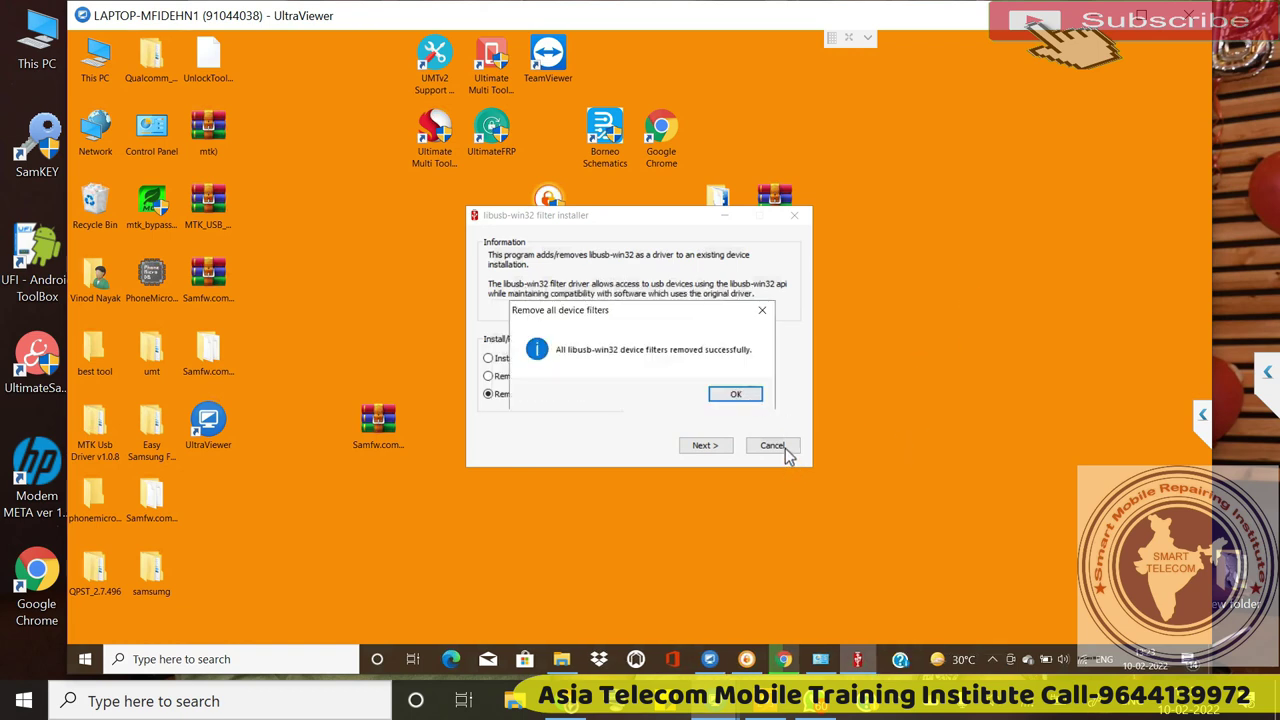
pyautogui.press('Return')
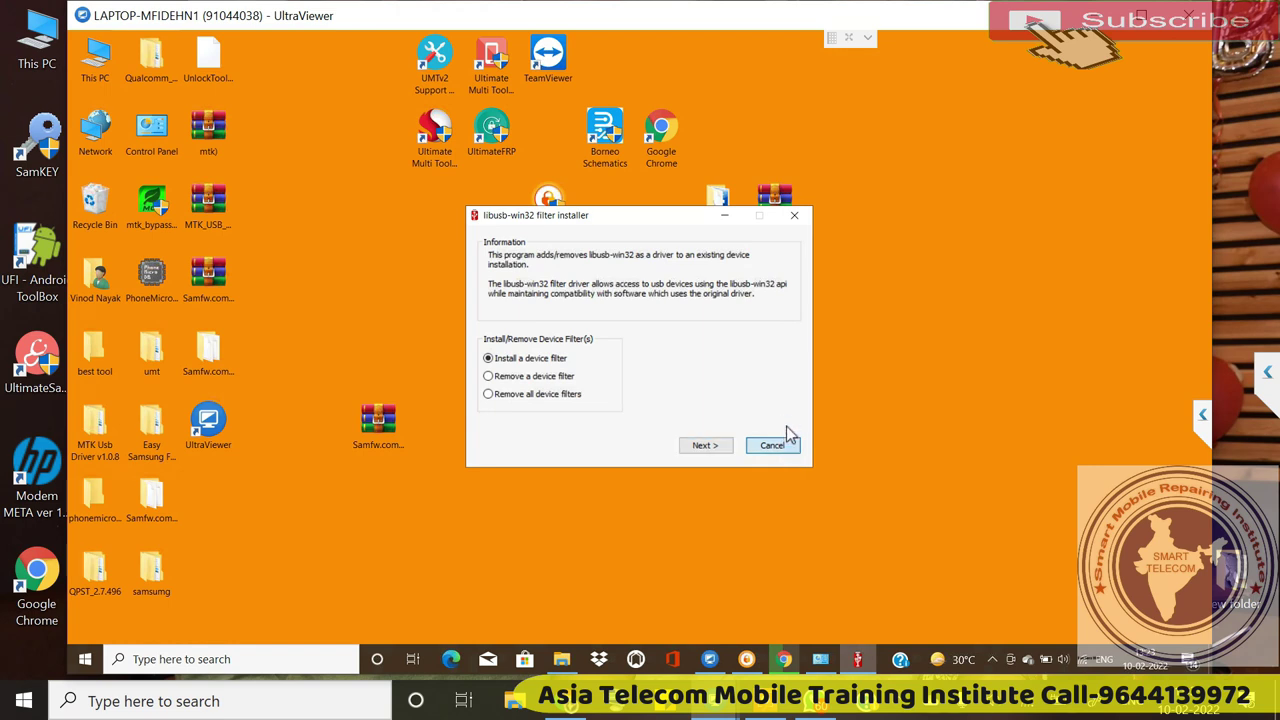
pyautogui.click(788, 449)
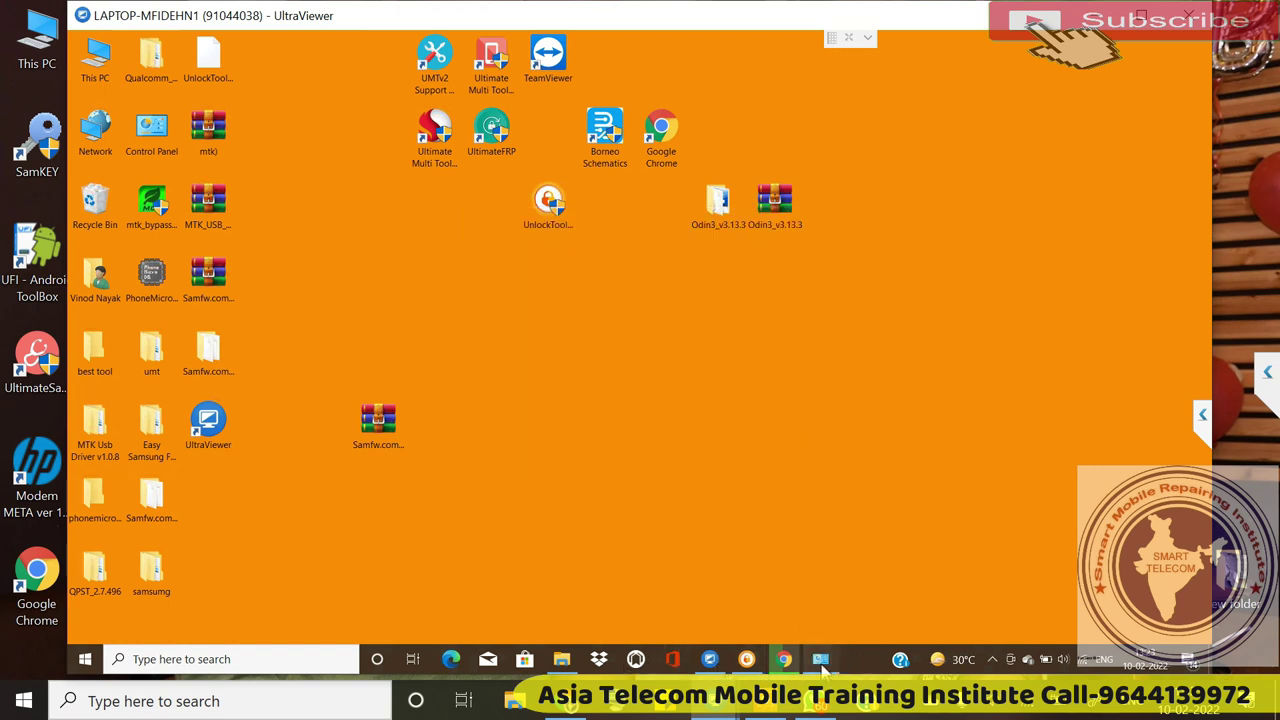
# Restore the installed programs list and uninstall LibUSB-Win32-1.2.6.0 with all its components.
pyautogui.click(820, 660)
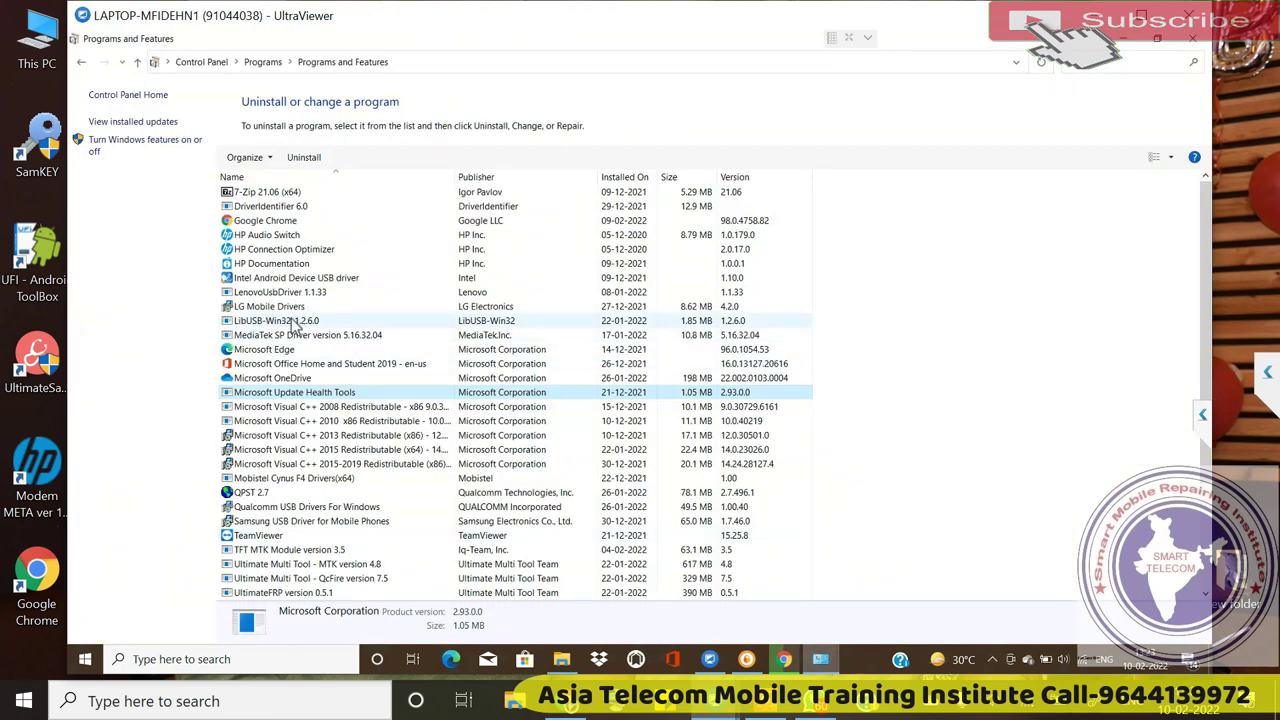
pyautogui.doubleClick(631, 313)
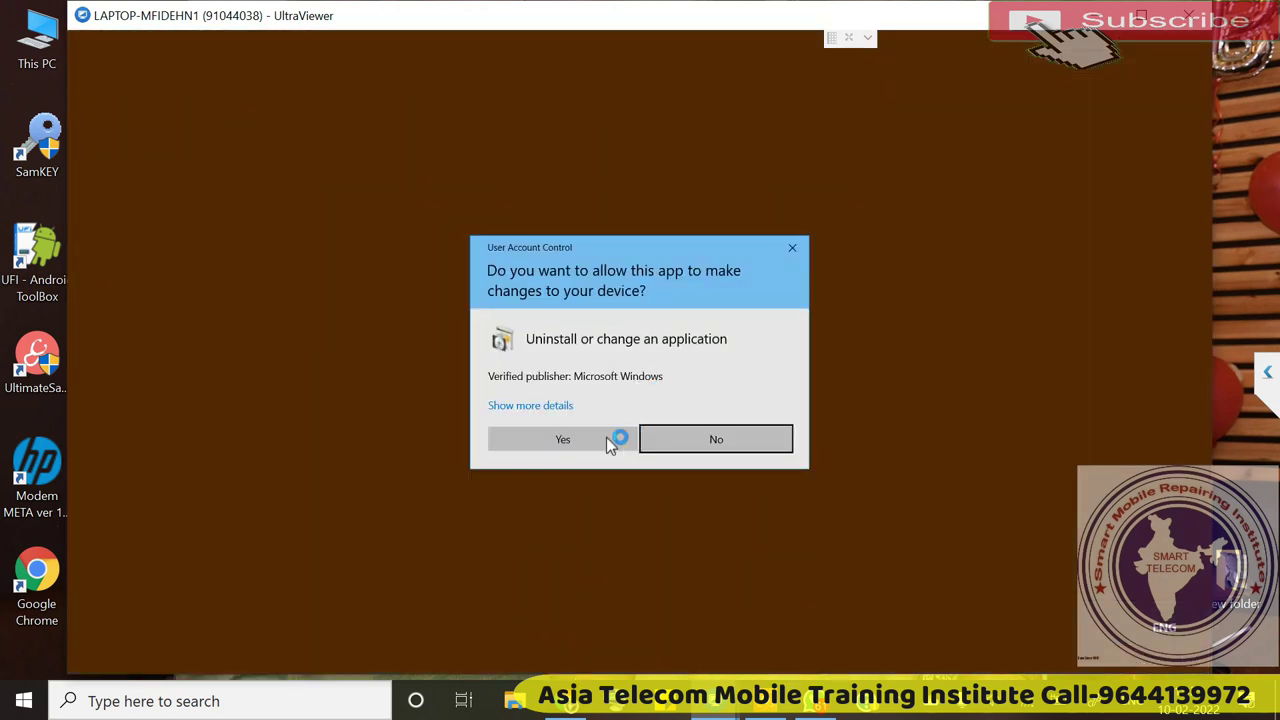
pyautogui.click(608, 441)
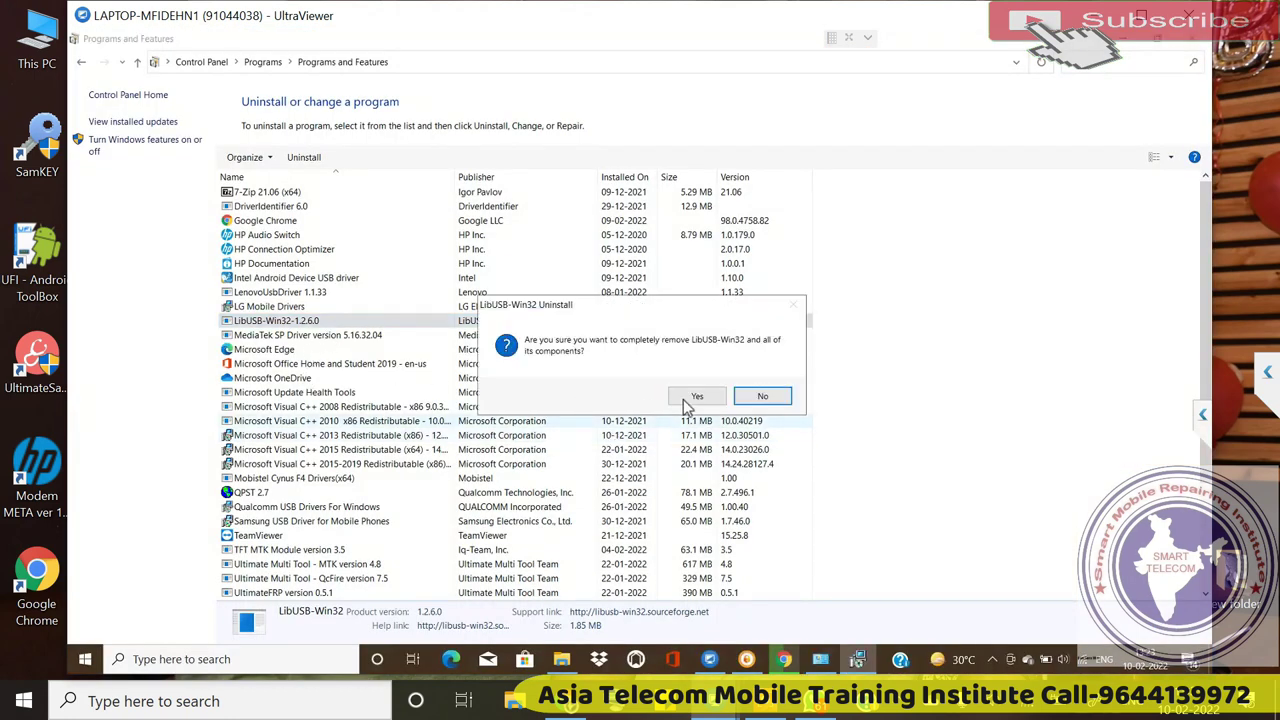
pyautogui.click(694, 398)
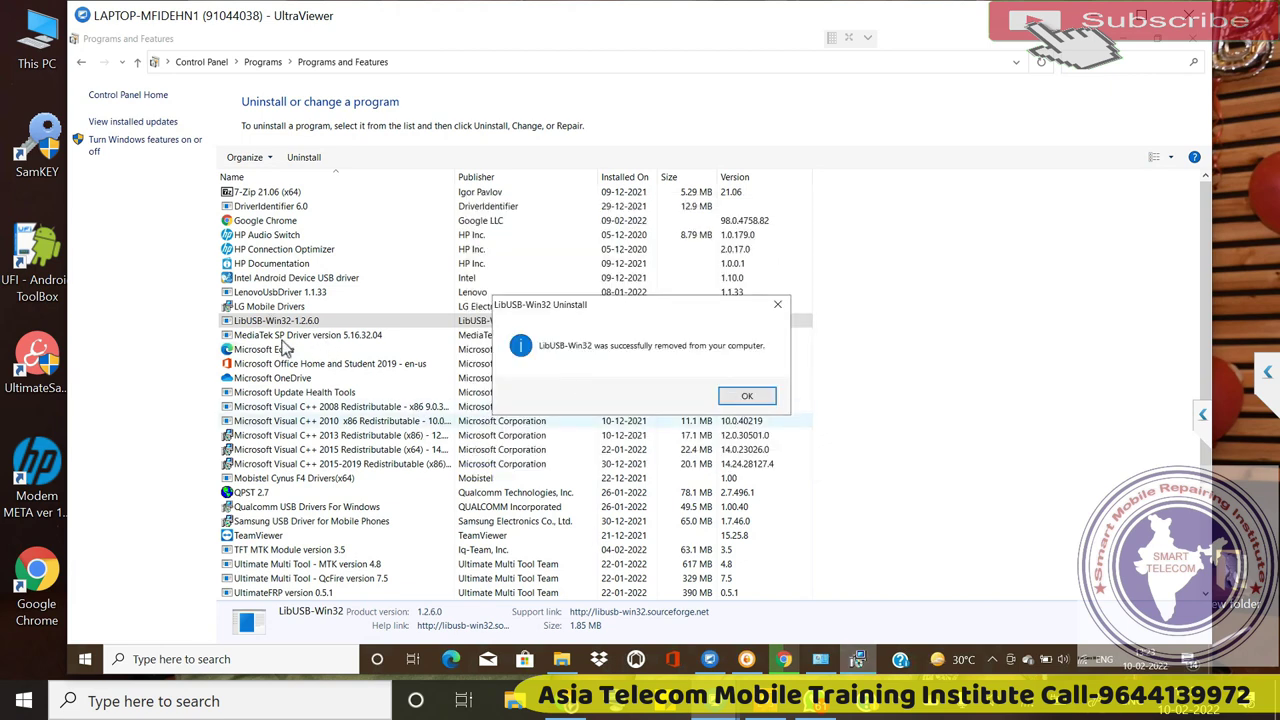
pyautogui.press('Return')
# Uninstall MediaTek SP Driver version 5.16.32.04 with all its components and close the installed programs list.
pyautogui.doubleClick(313, 321)
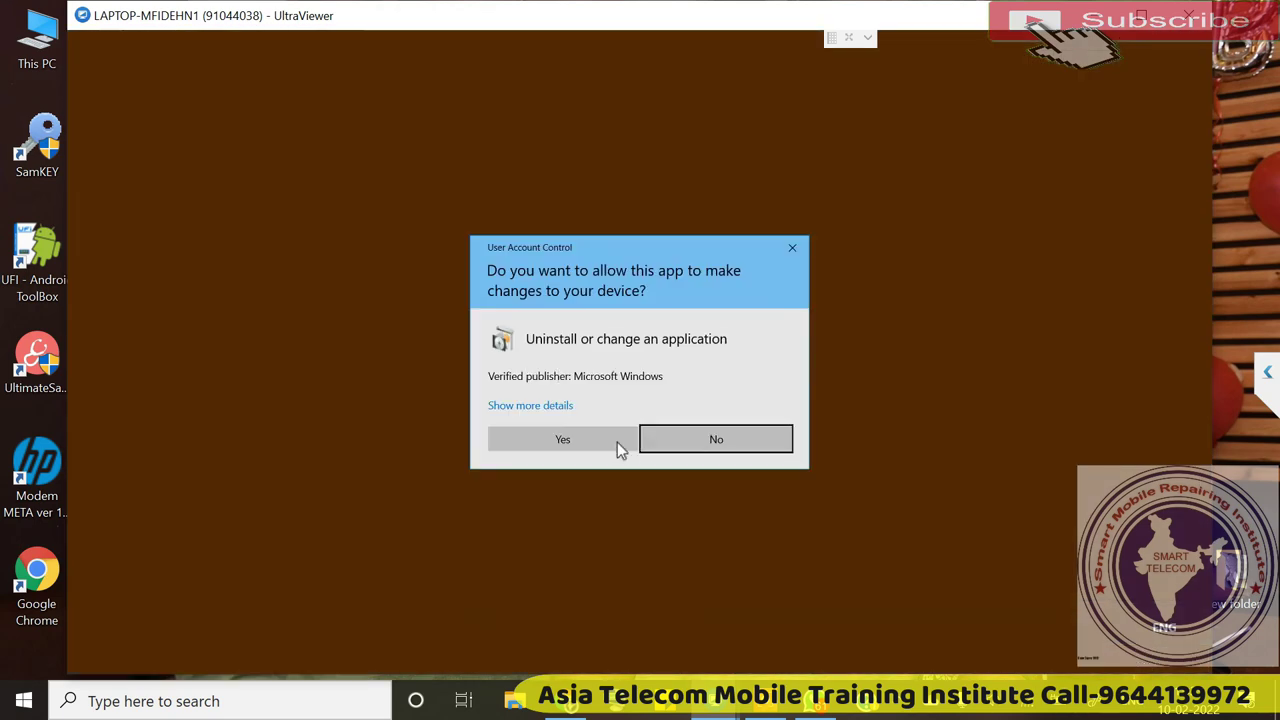
pyautogui.click(617, 442)
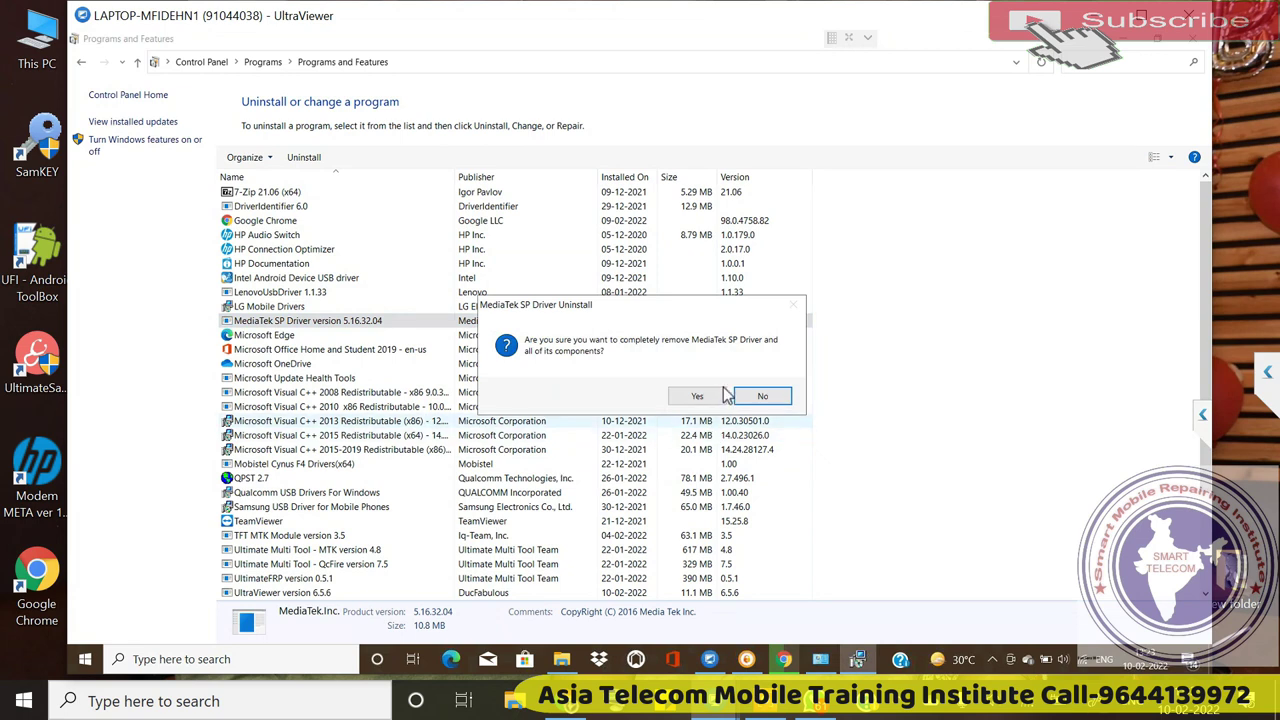
pyautogui.click(697, 396)
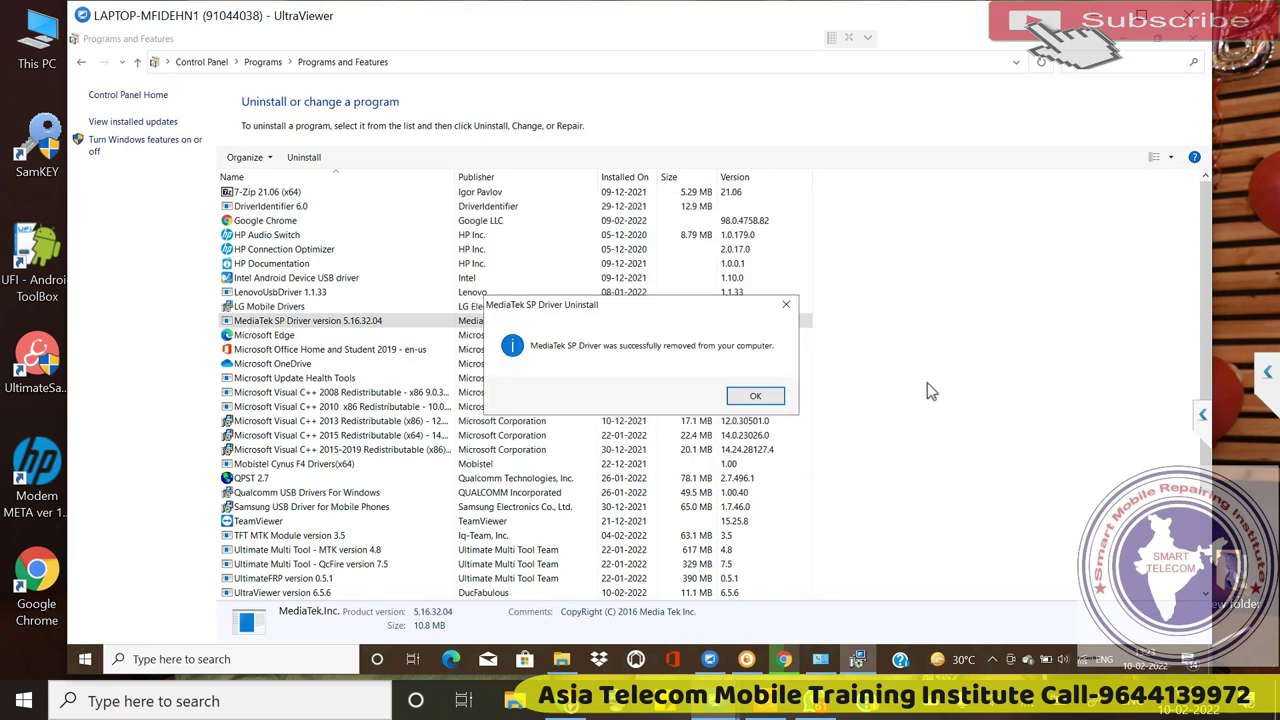
pyautogui.click(760, 397)
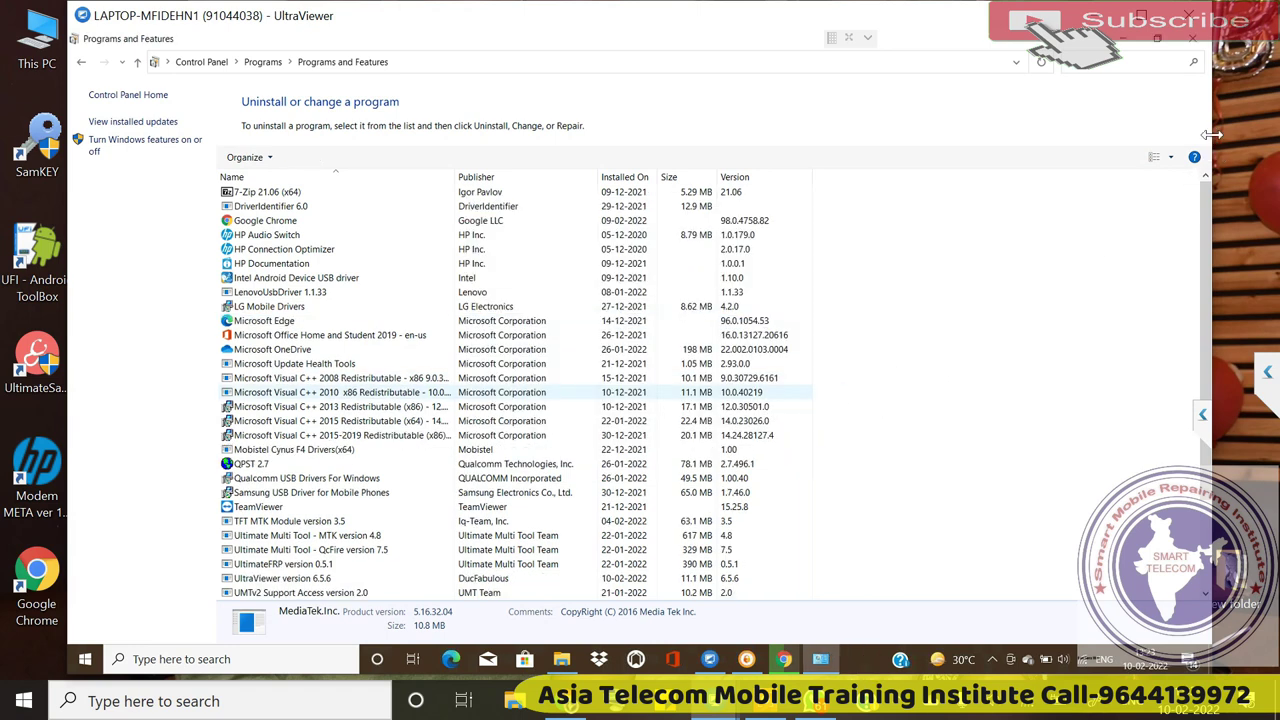
pyautogui.click(1192, 50)
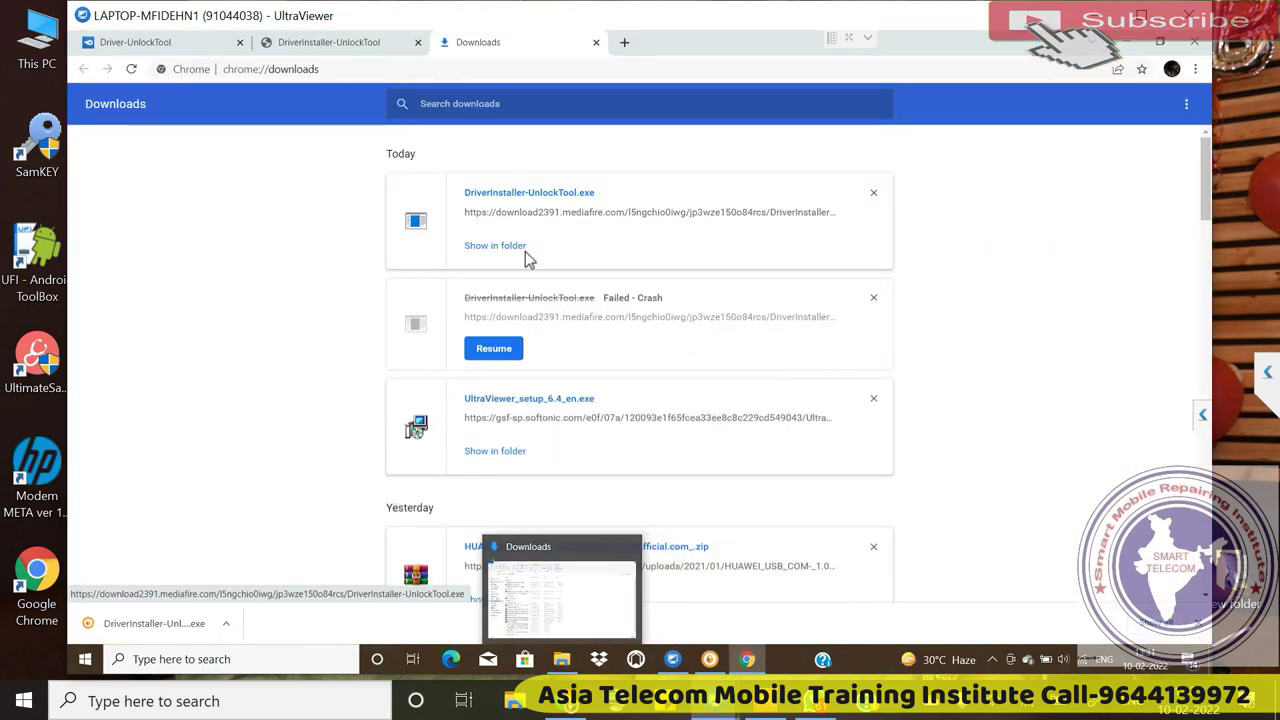
# Run the downloaded DriverInstaller-UnlockTool from its folder and install QCOM - MTK Driver, Lib-USB and Visual C++ 2008, 2010 and 2015.
pyautogui.click(503, 248)
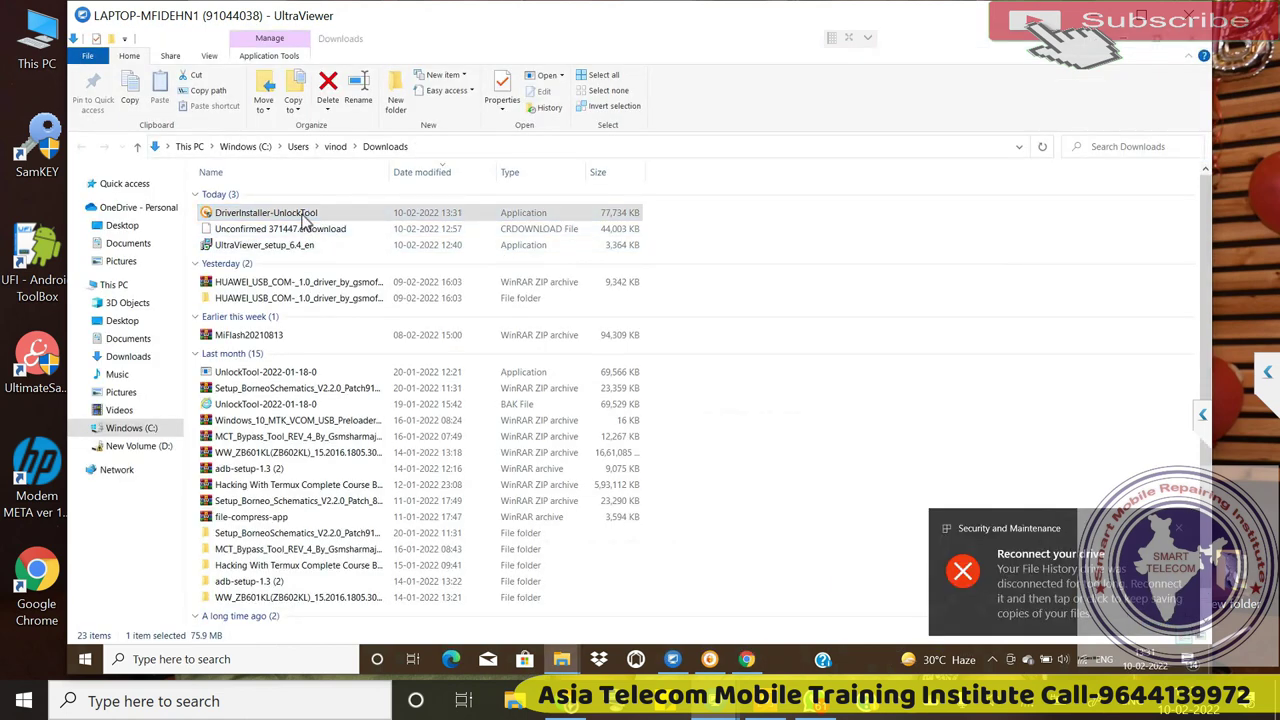
pyautogui.doubleClick(238, 210)
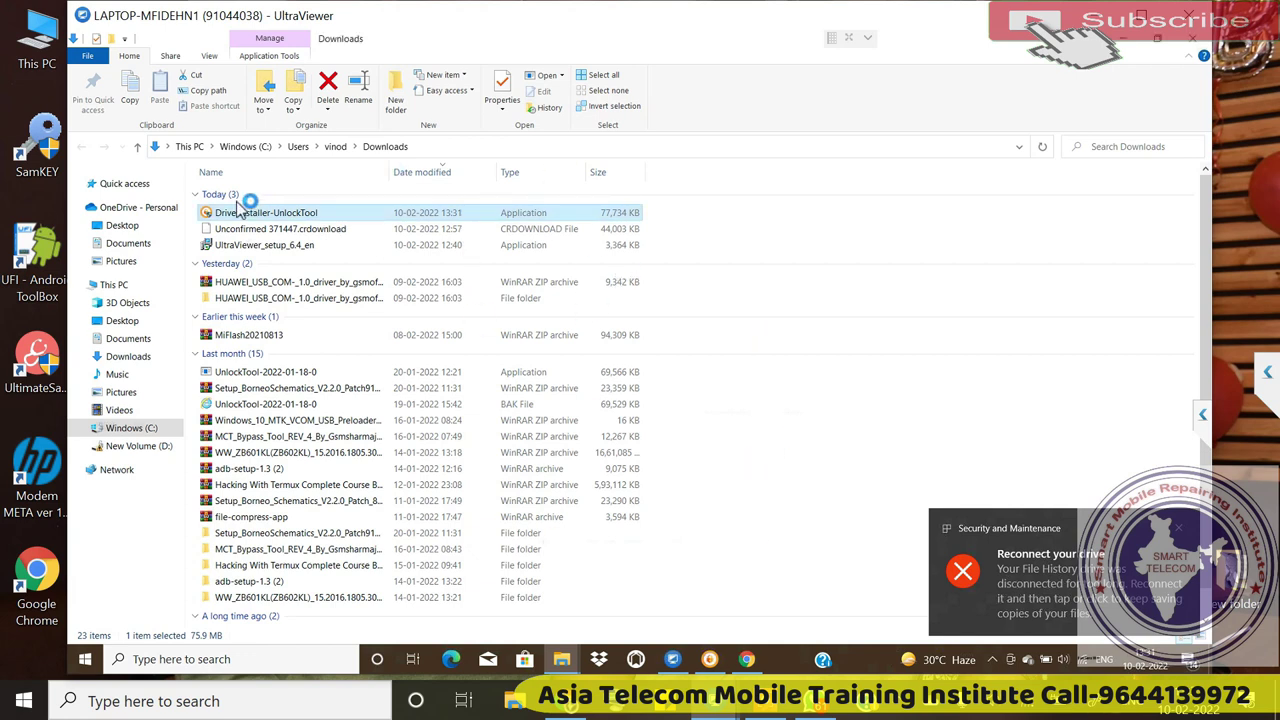
pyautogui.click(592, 455)
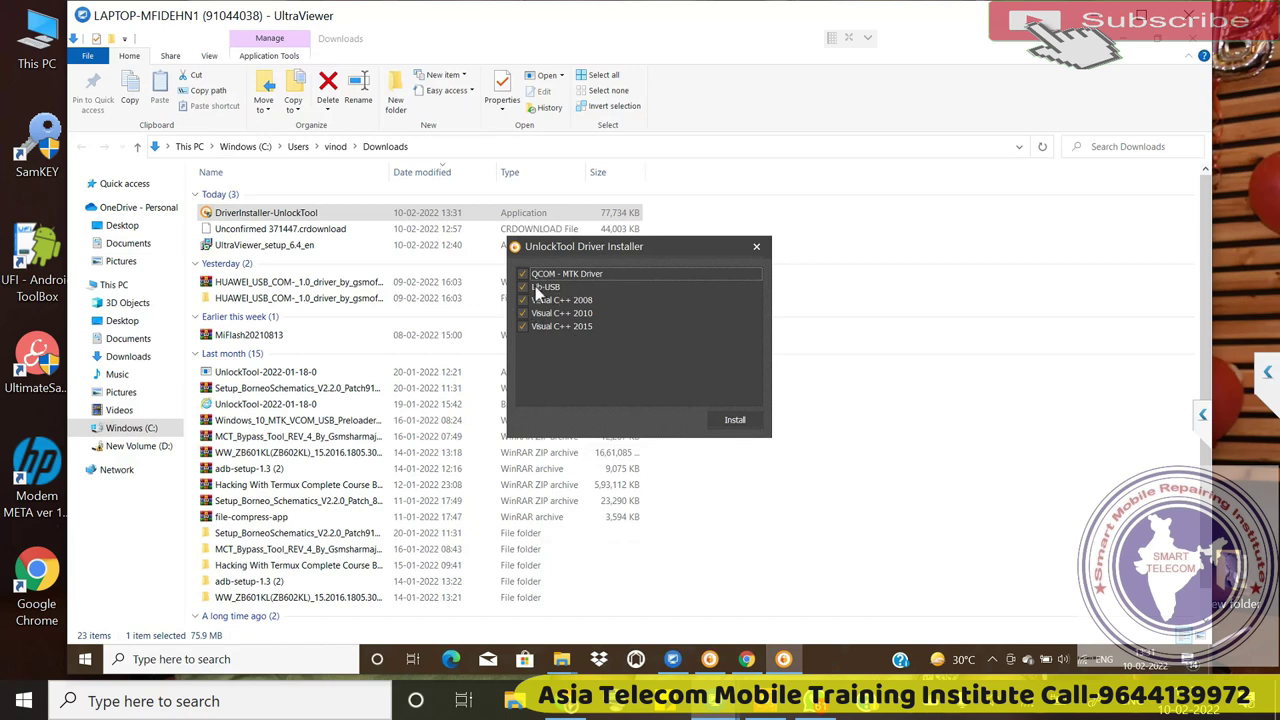
pyautogui.click(747, 424)
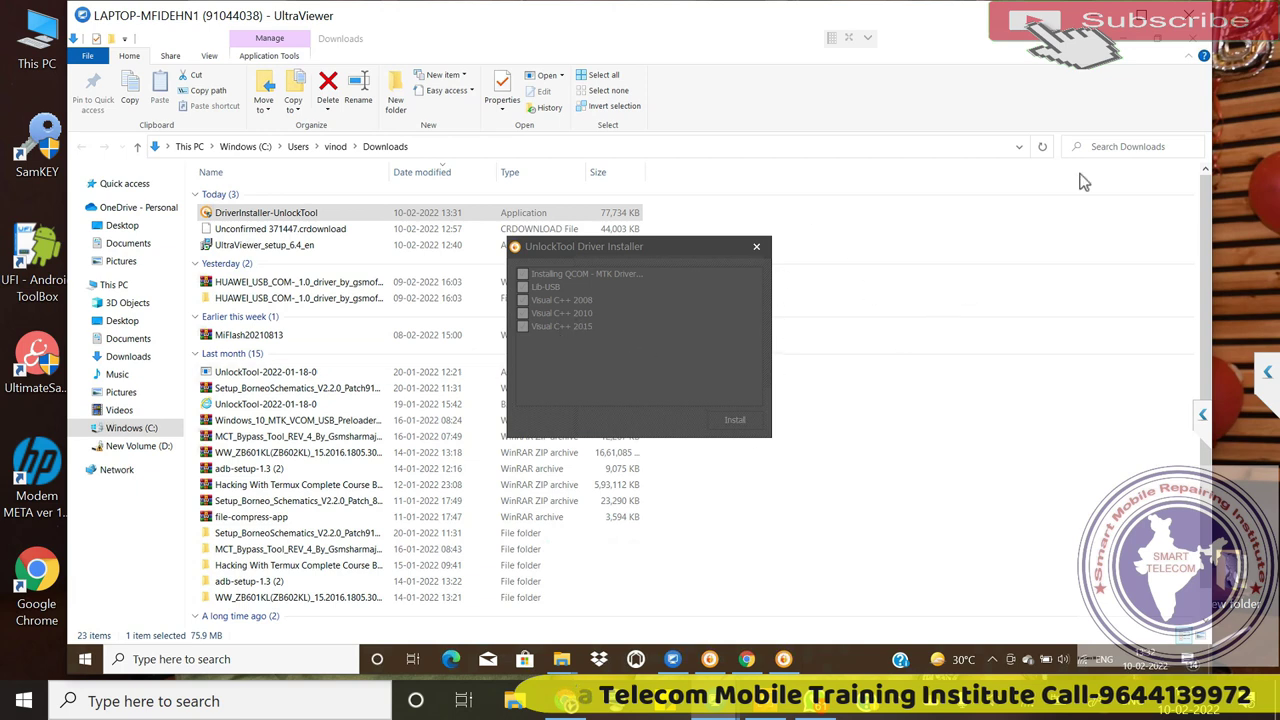
# Minimize the downloads folder, view the devices offered for installing a libusb-win32 device filter, and minimize the filter installer.
pyautogui.click(1128, 46)
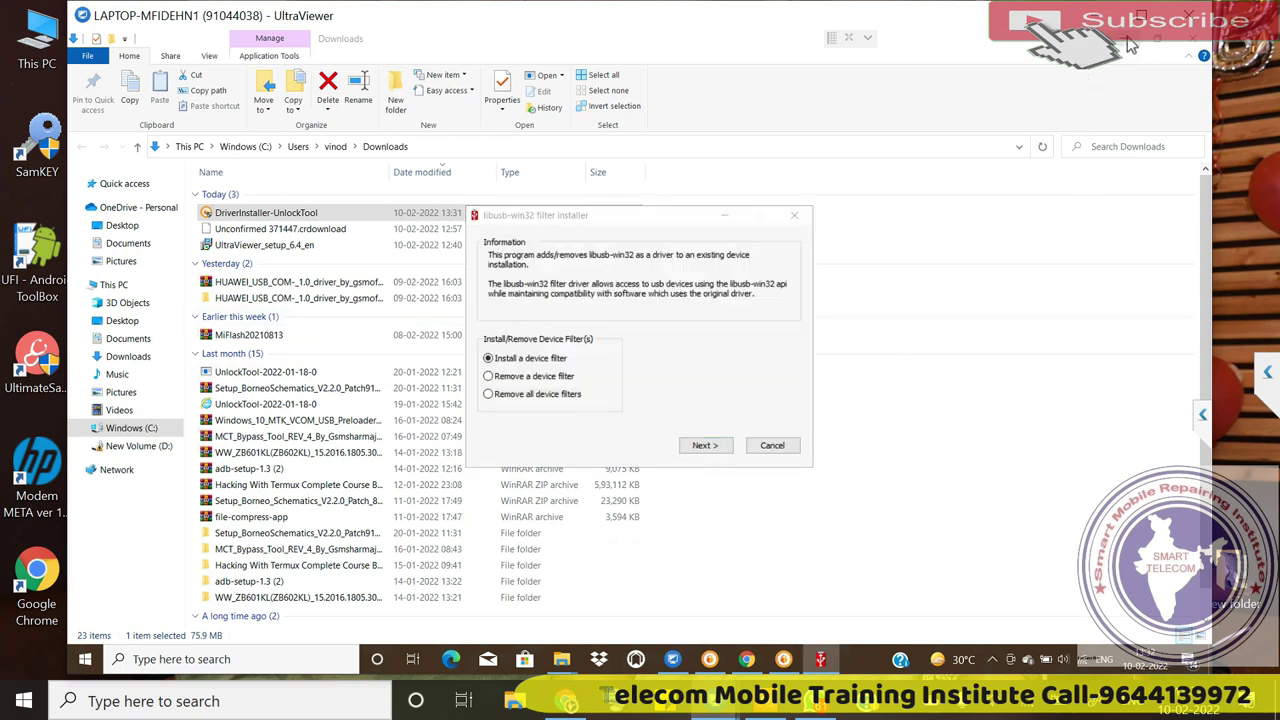
pyautogui.click(712, 446)
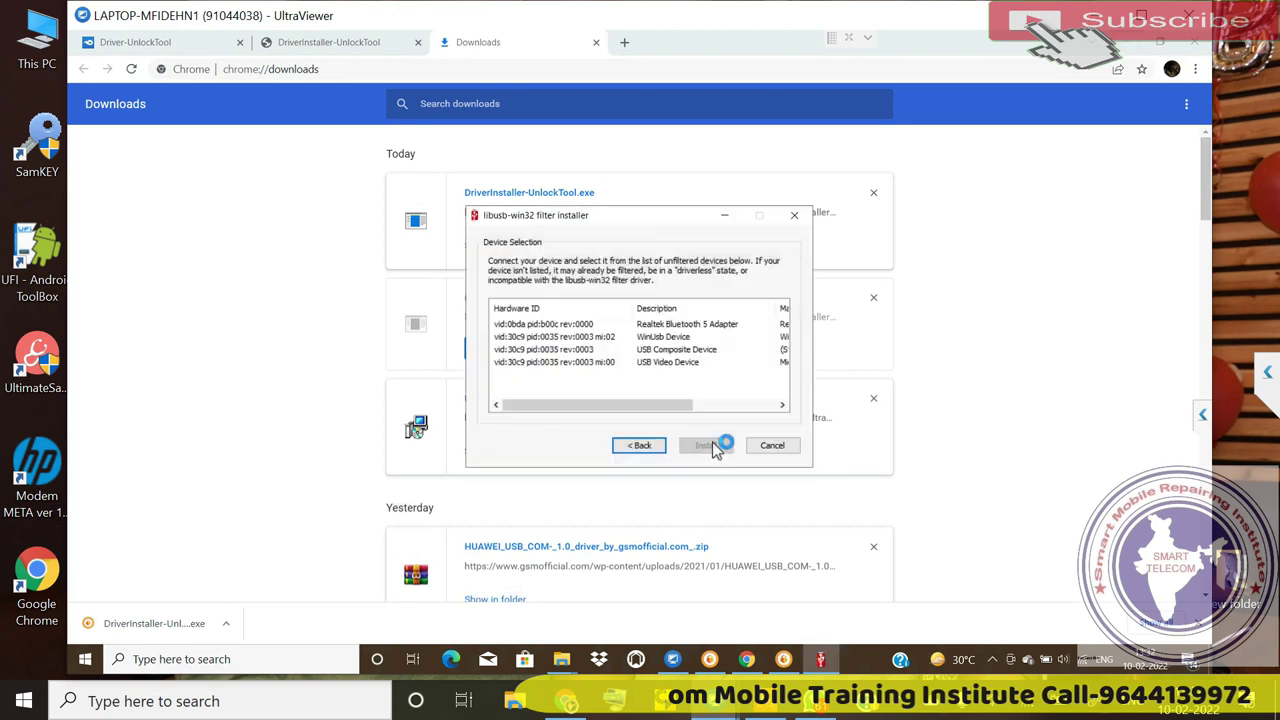
pyautogui.click(725, 220)
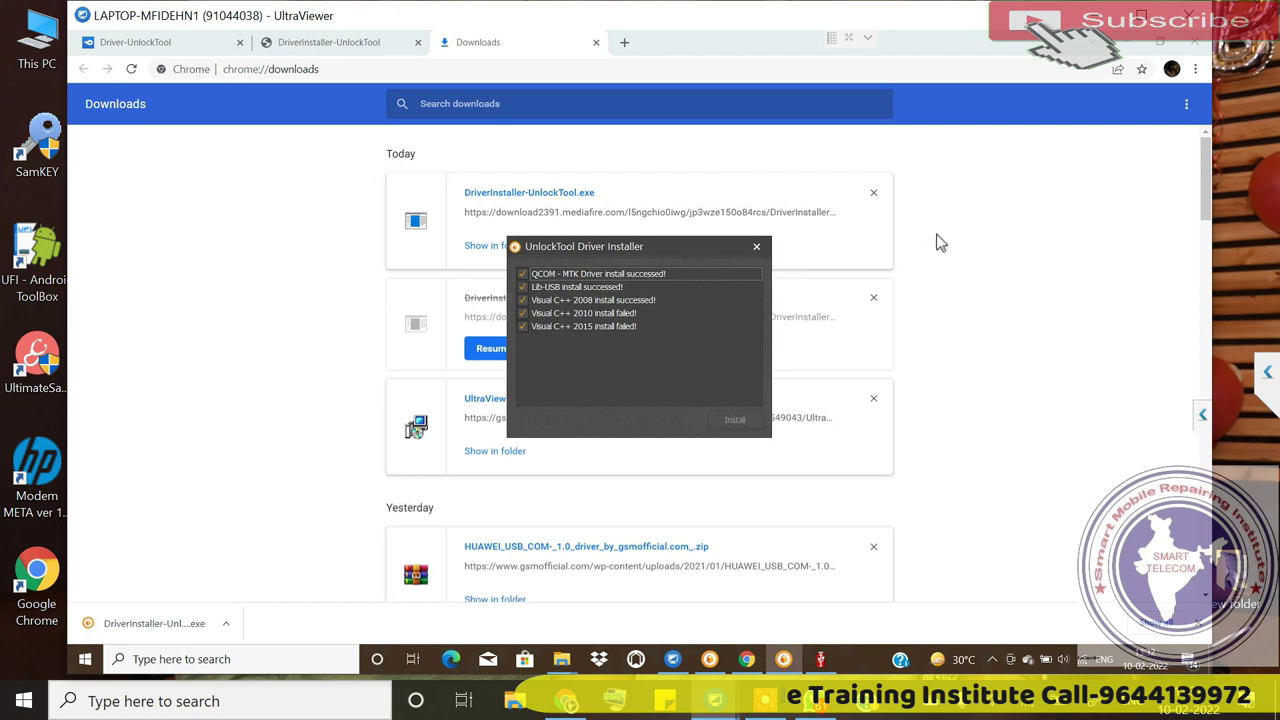
# Minimize the browser and move the UnlockTool Driver Installer window aside on the refreshed desktop.
pyautogui.click(1131, 45)
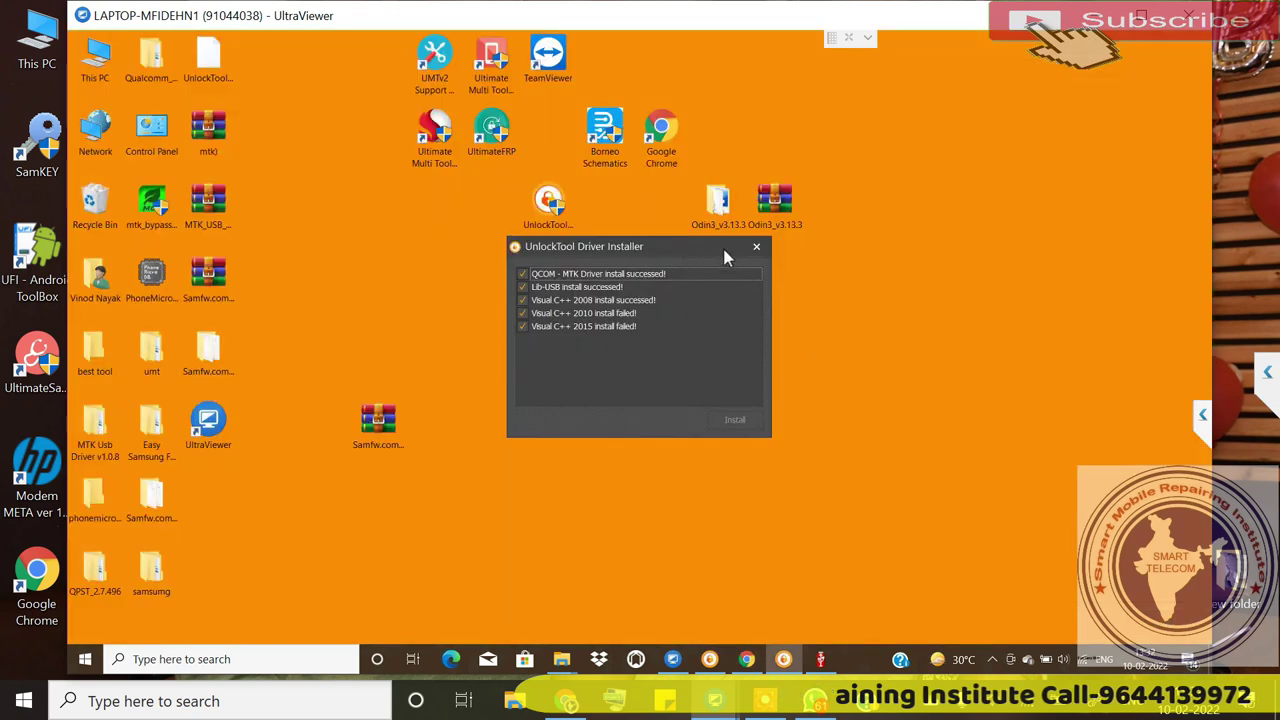
pyautogui.moveTo(722, 245); pyautogui.dragTo(943, 265)
pyautogui.rightClick(535, 403)
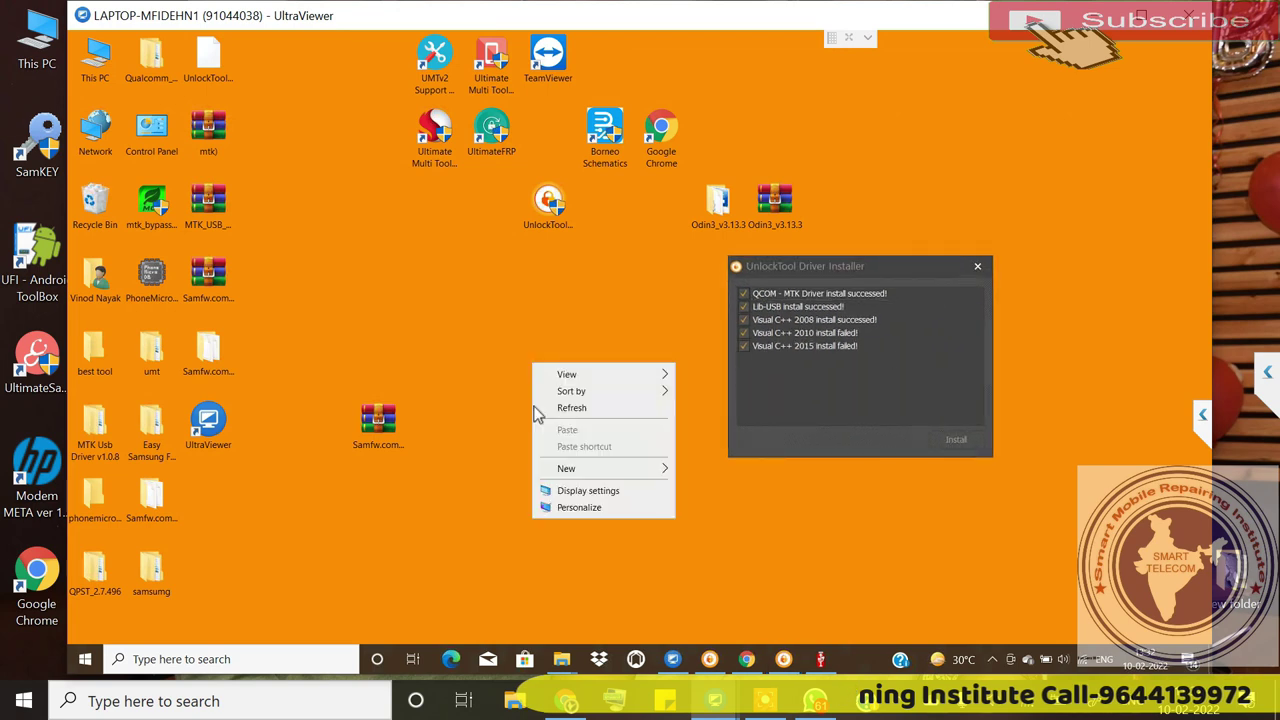
pyautogui.click(575, 407)
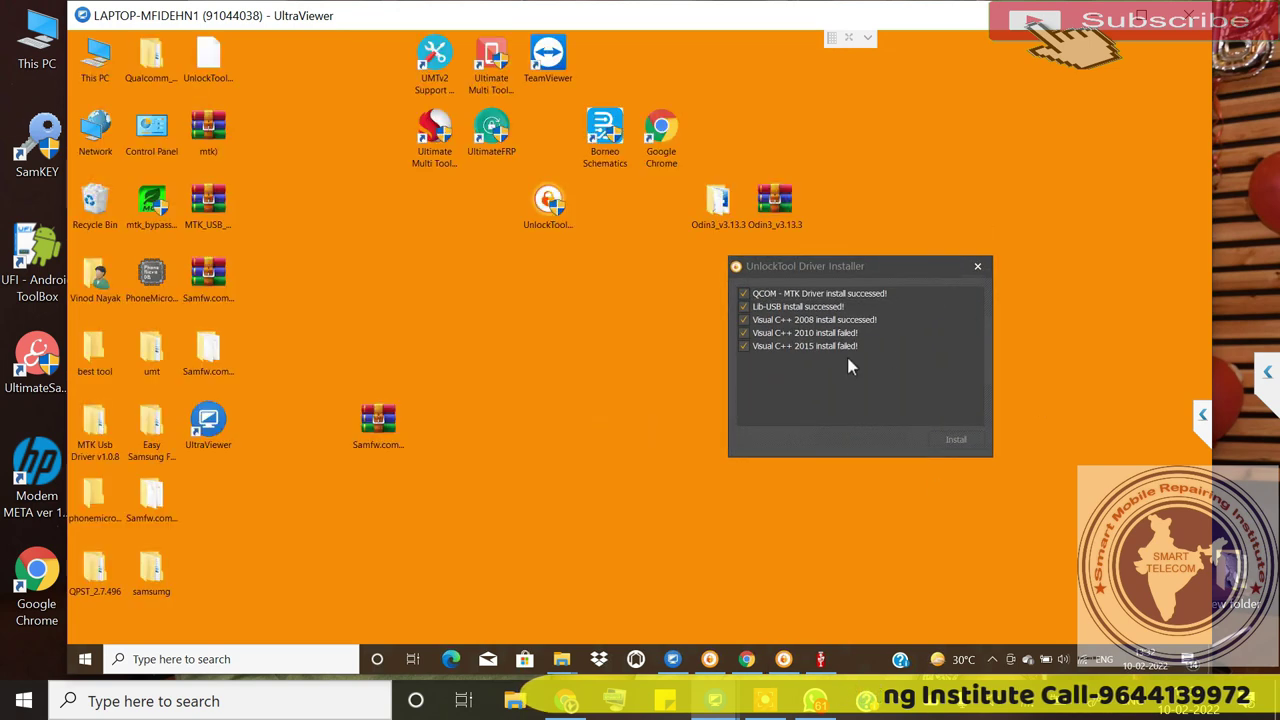
pyautogui.click(784, 659)
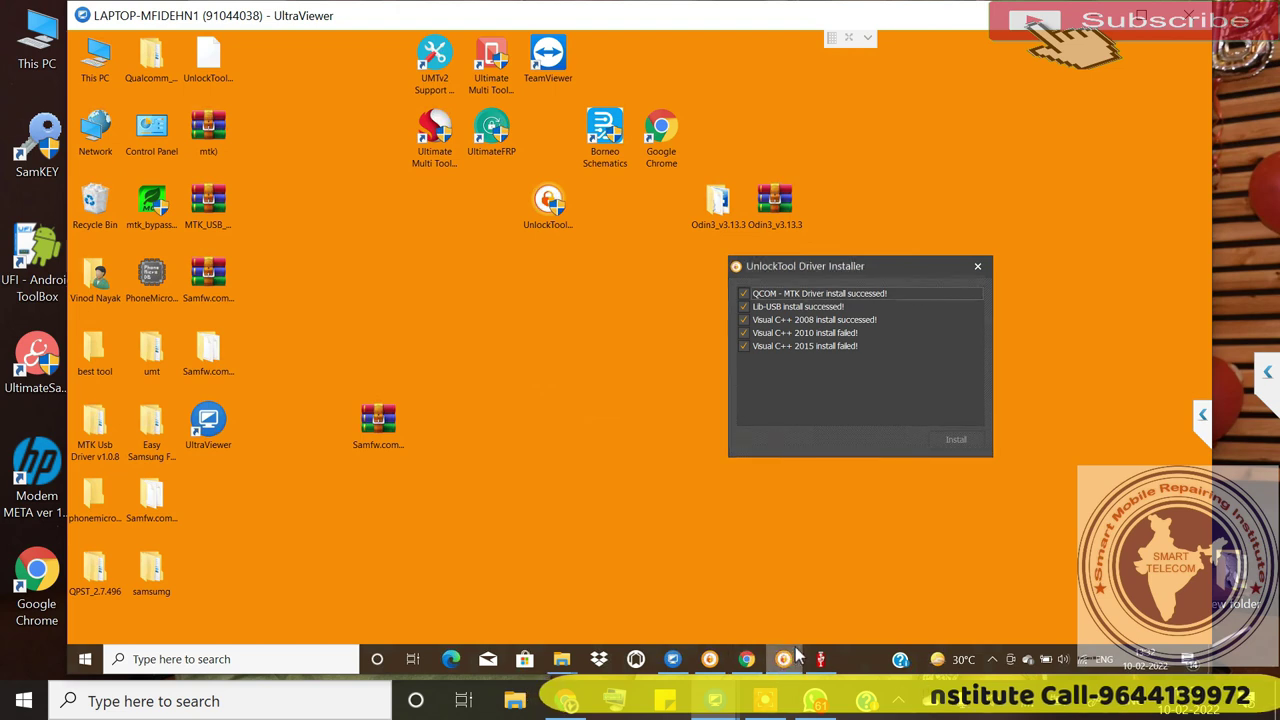
# Bring up UnlockTool and open Device Manager from it.
pyautogui.click(703, 665)
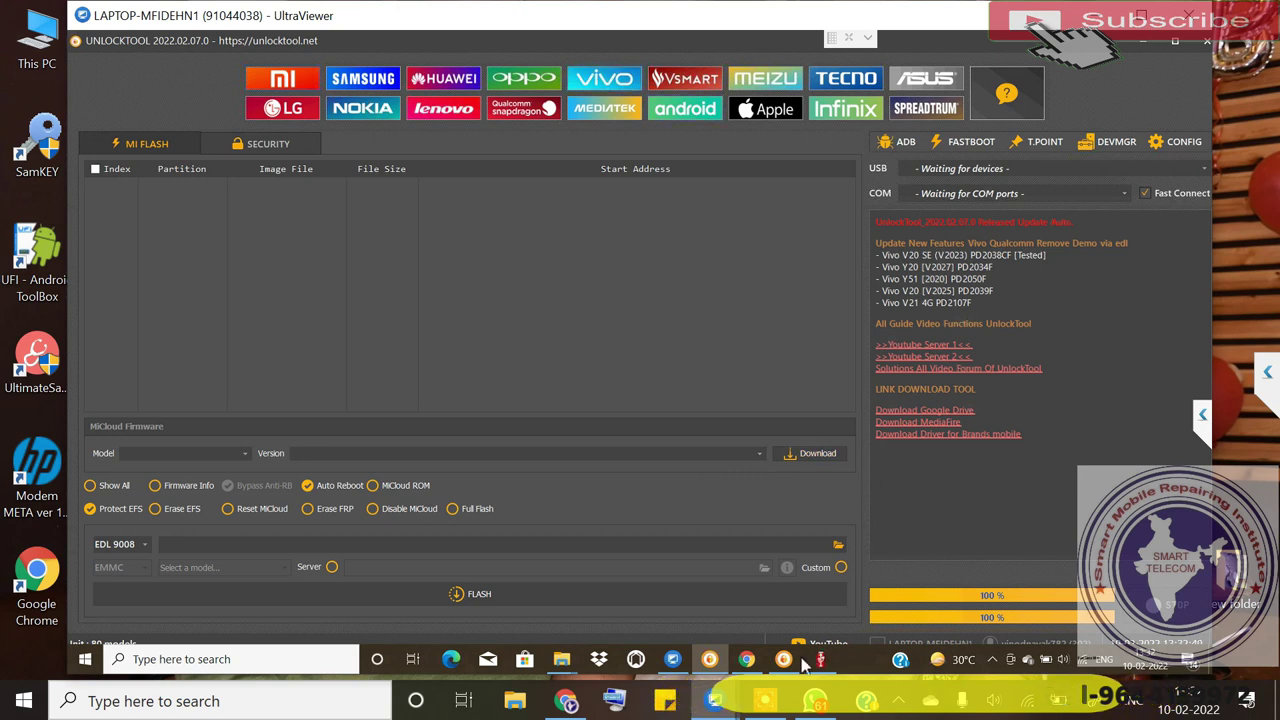
pyautogui.moveTo(791, 662)
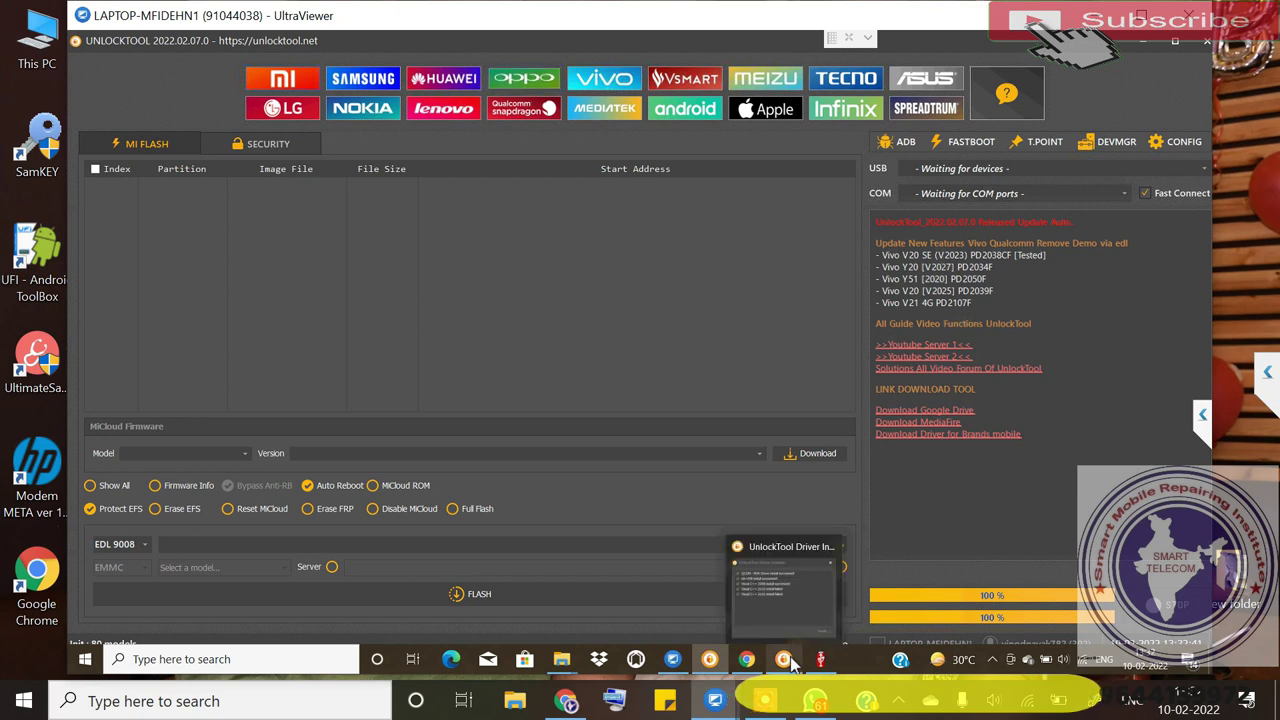
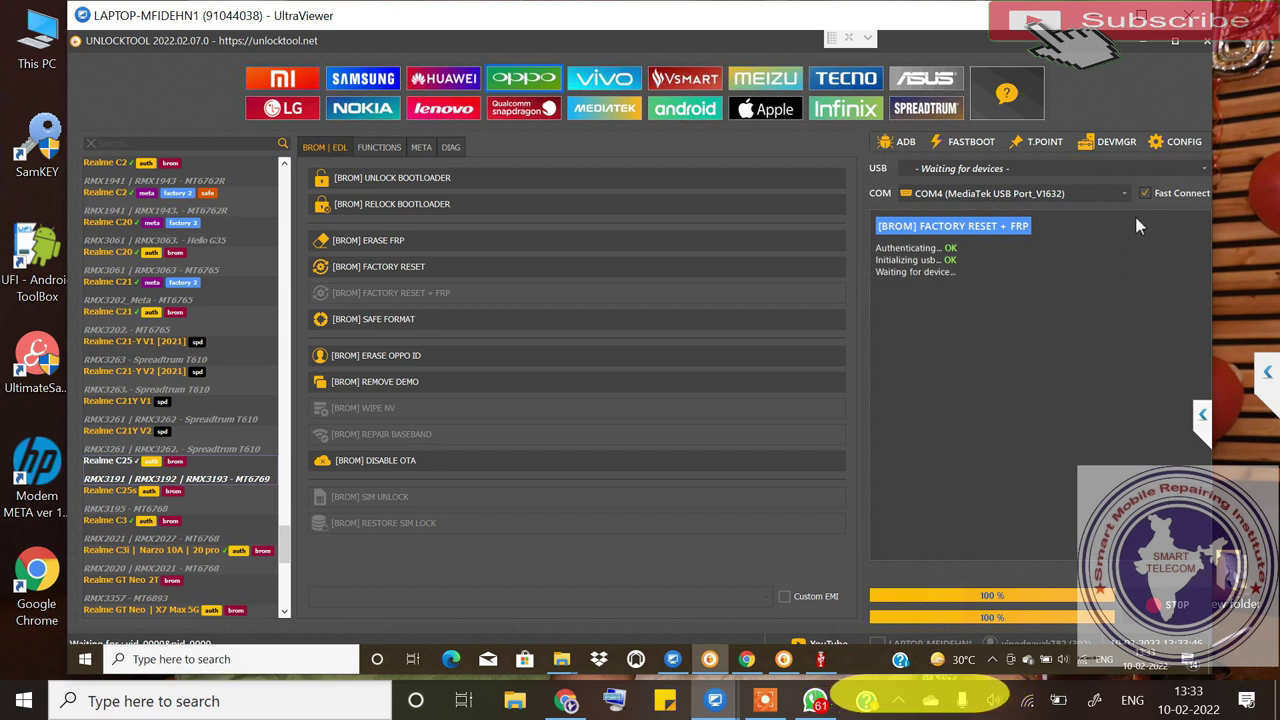
pyautogui.click(1107, 142)
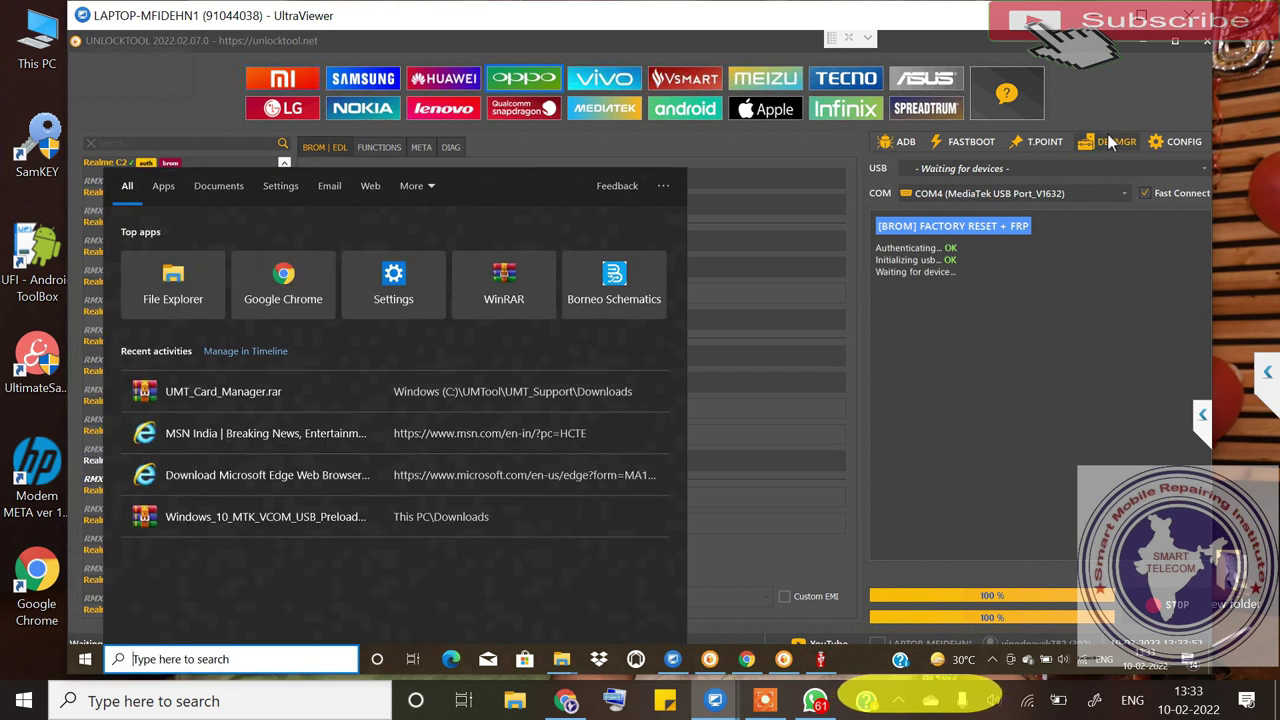
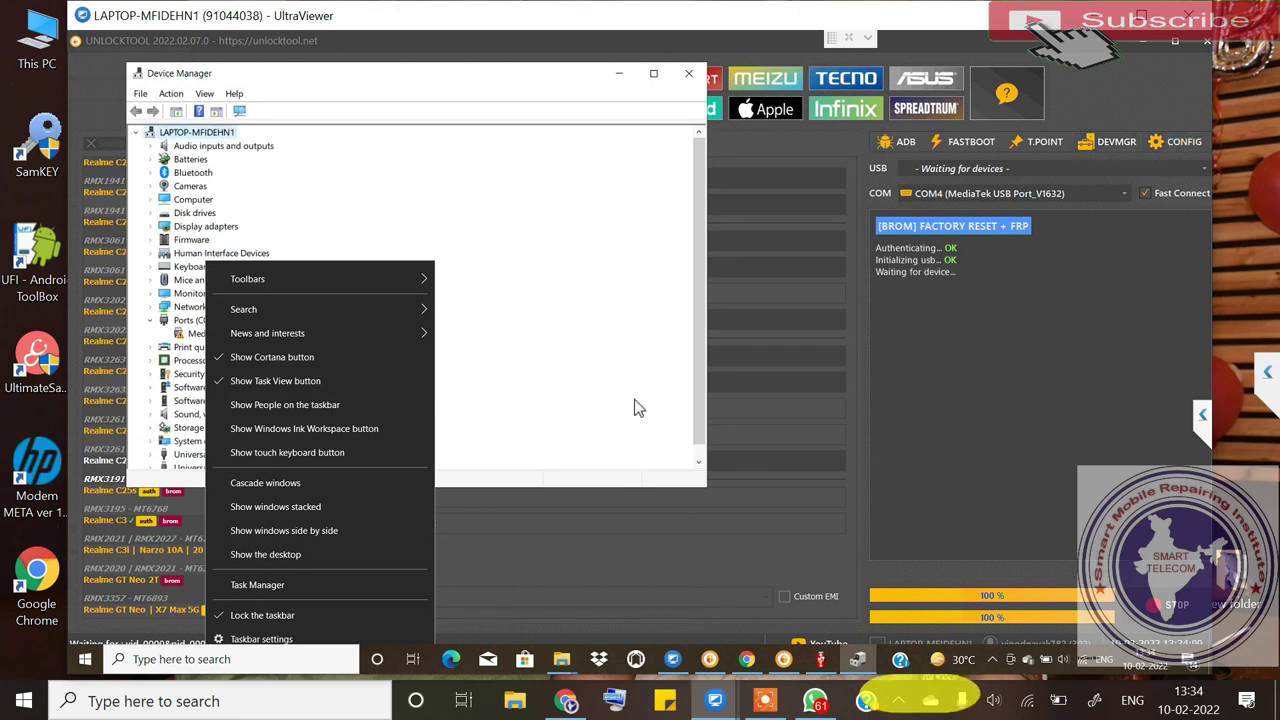
# Restore the libusb-win32 filter installer, reload its device list and install a device filter for MediaTek USB Port_V1632.
pyautogui.click(785, 665)
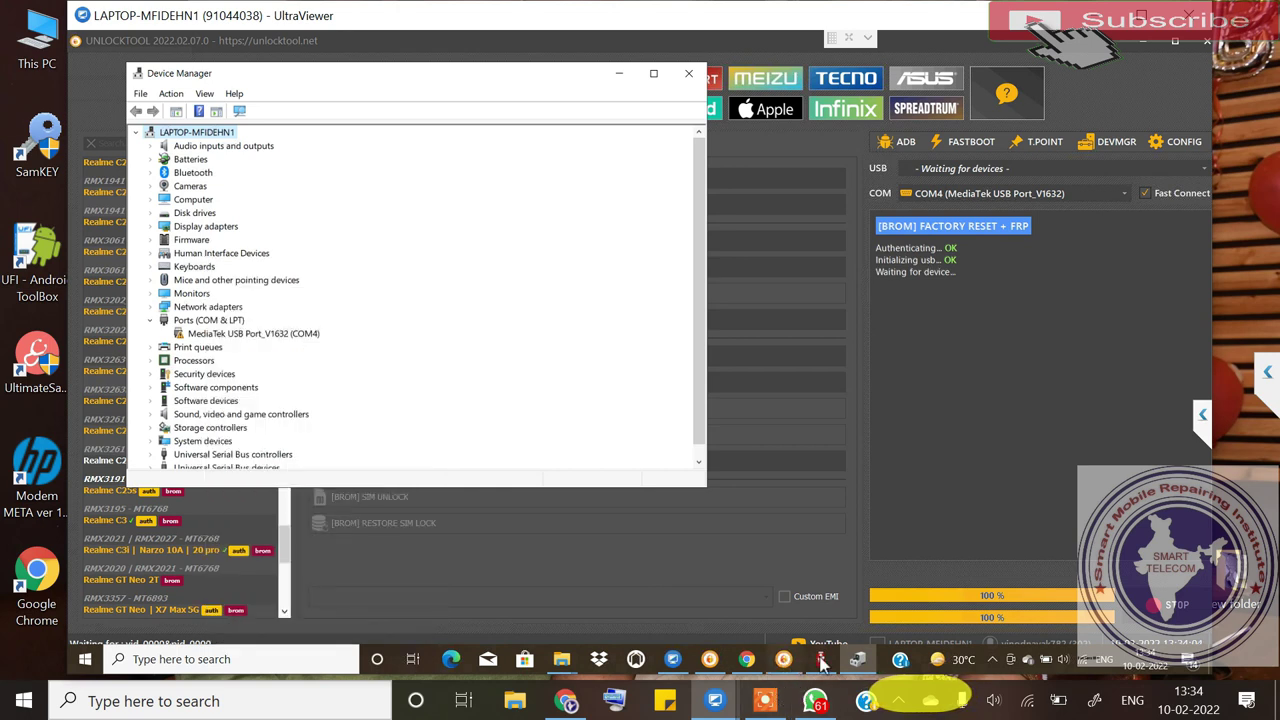
pyautogui.click(783, 659)
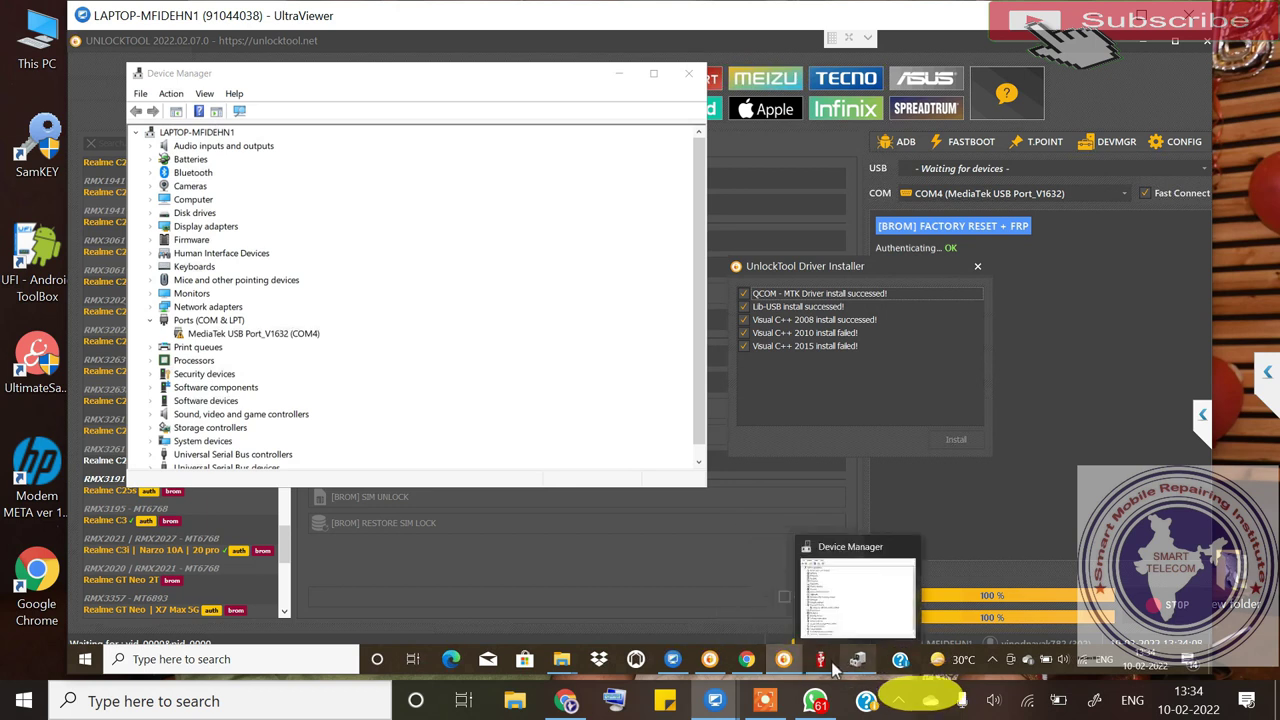
pyautogui.click(822, 662)
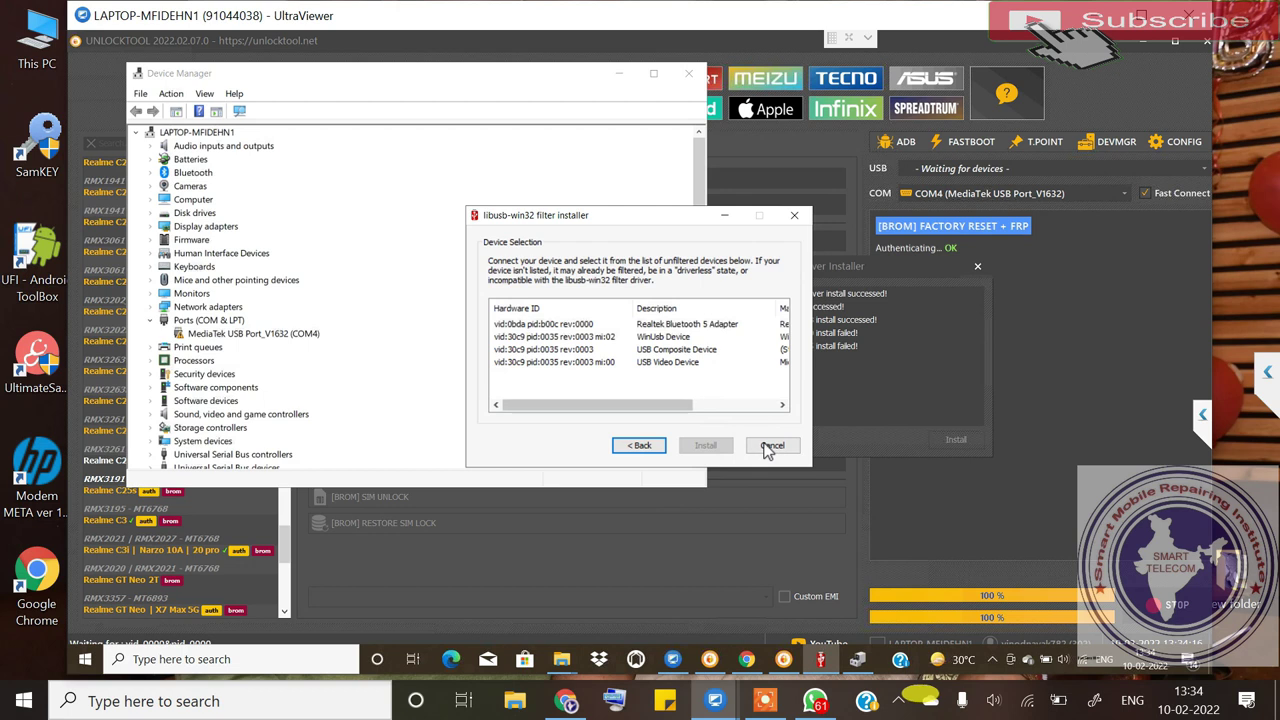
pyautogui.click(643, 447)
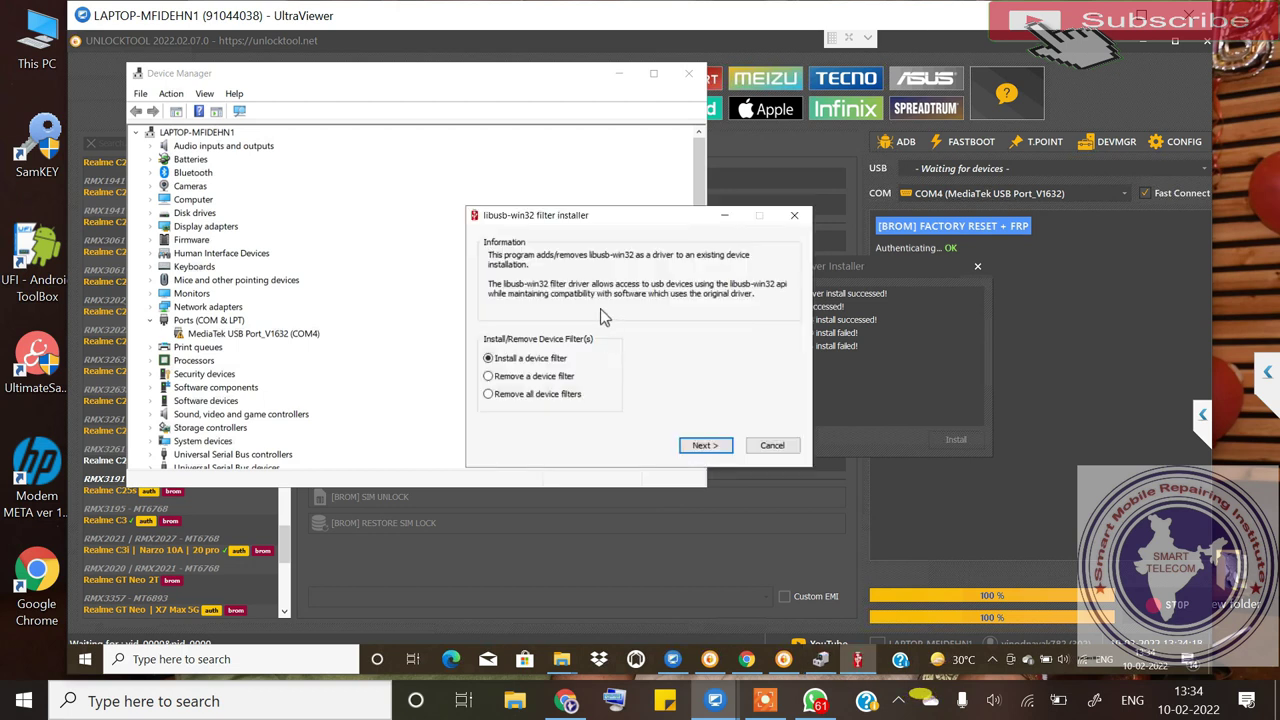
pyautogui.click(702, 446)
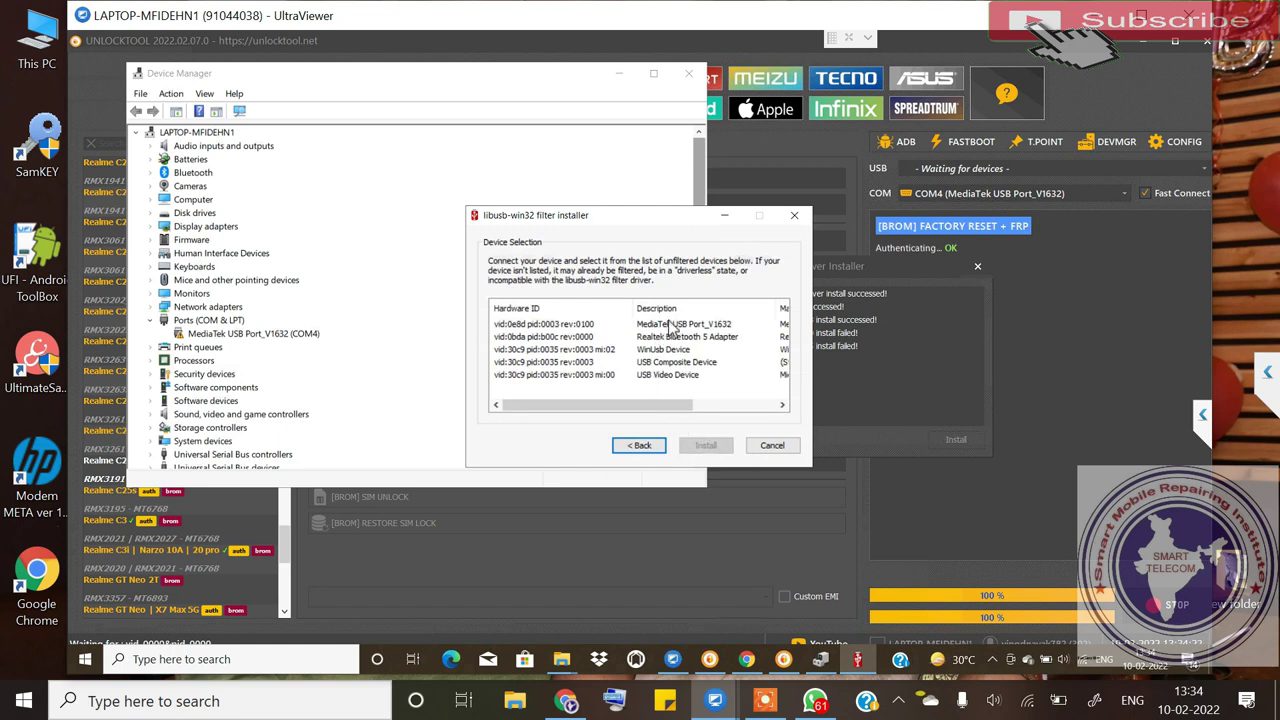
pyautogui.click(672, 326)
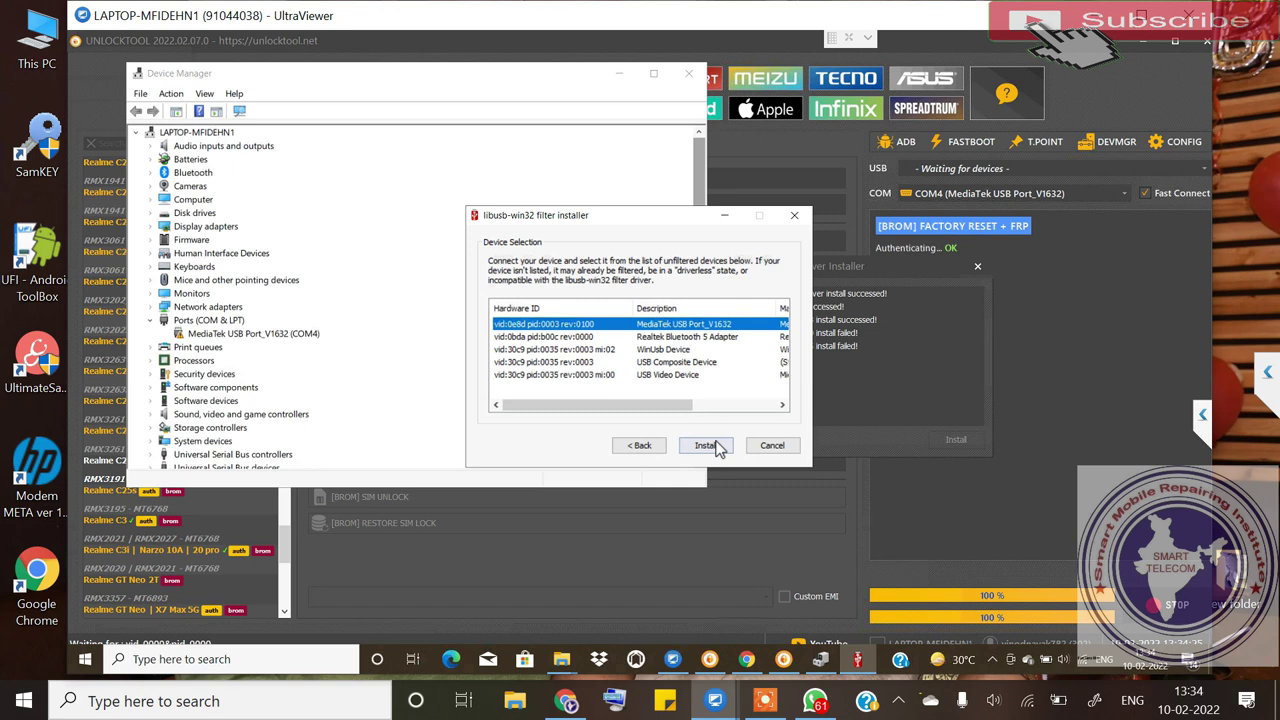
pyautogui.click(712, 446)
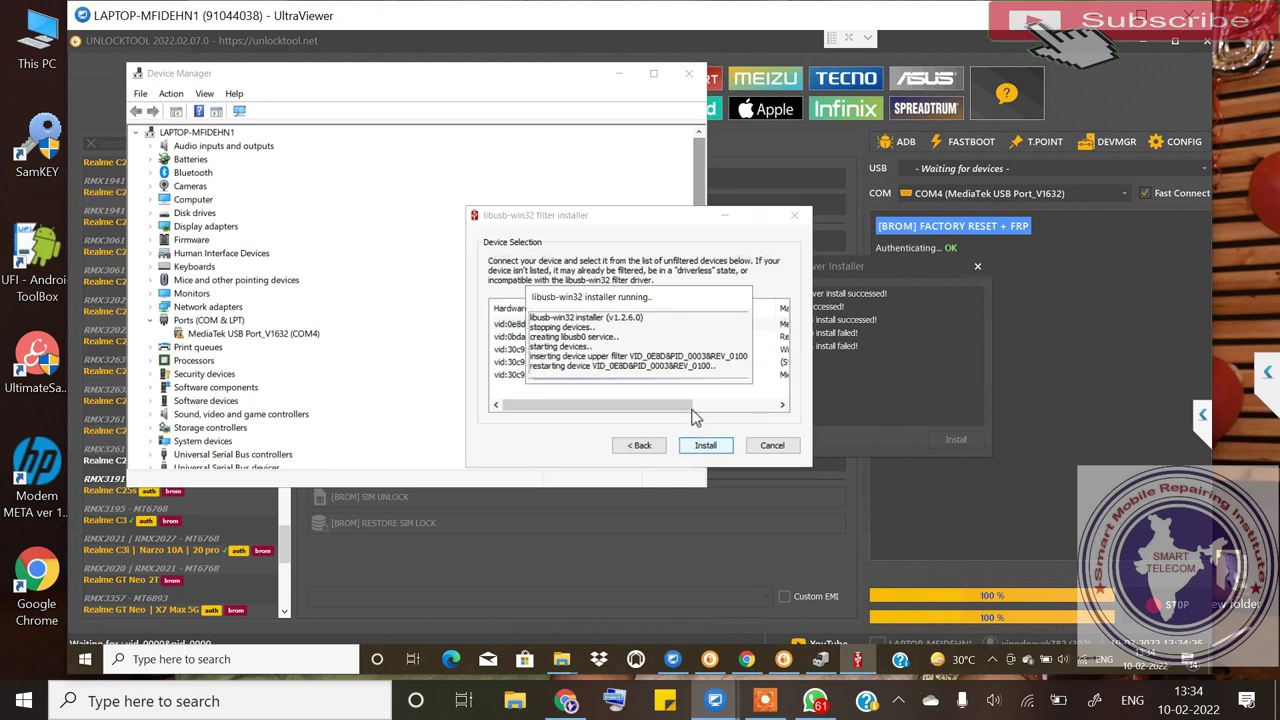